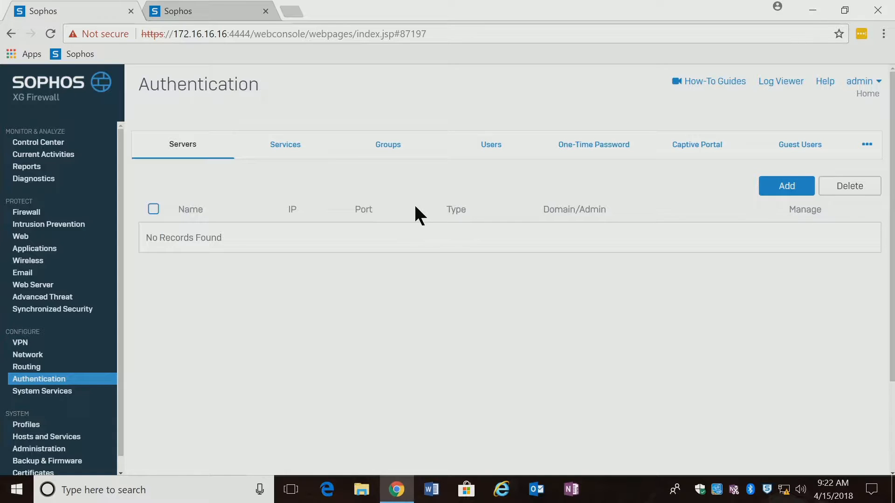
# Start a new user with username 'Test', name 'Test User', and a password entered and confirmed
pyautogui.click(479, 150)
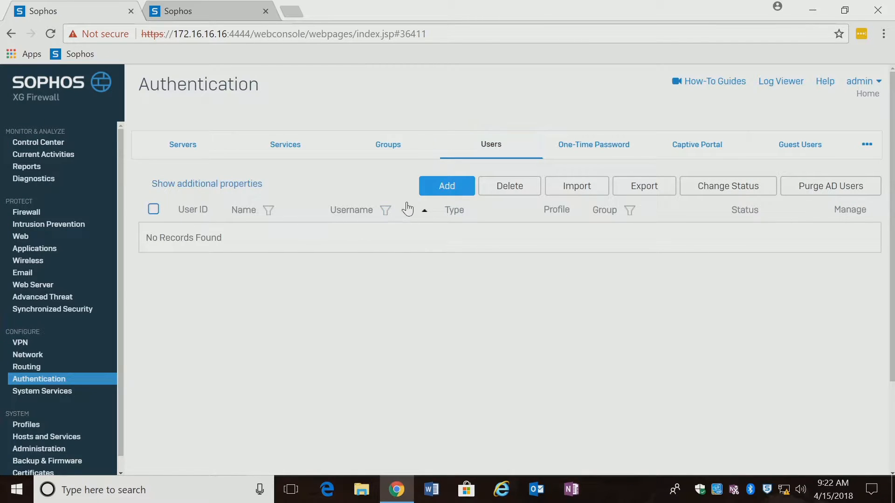
pyautogui.click(443, 189)
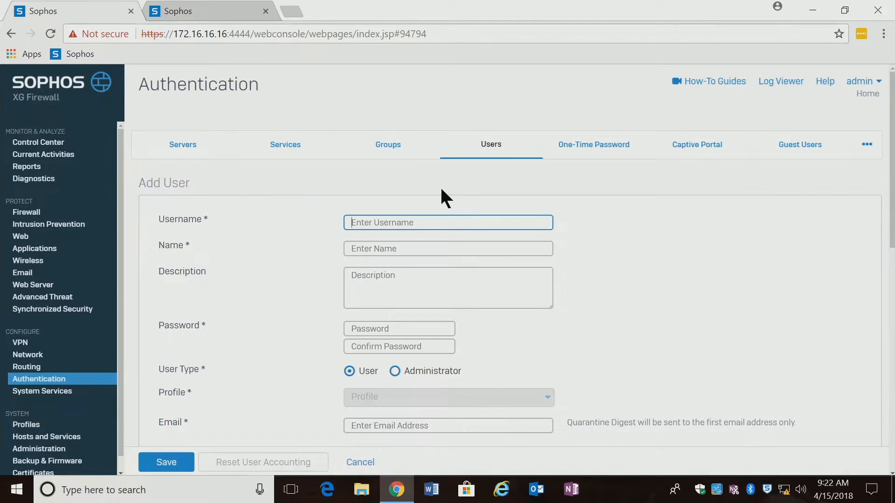
pyautogui.write('Test')
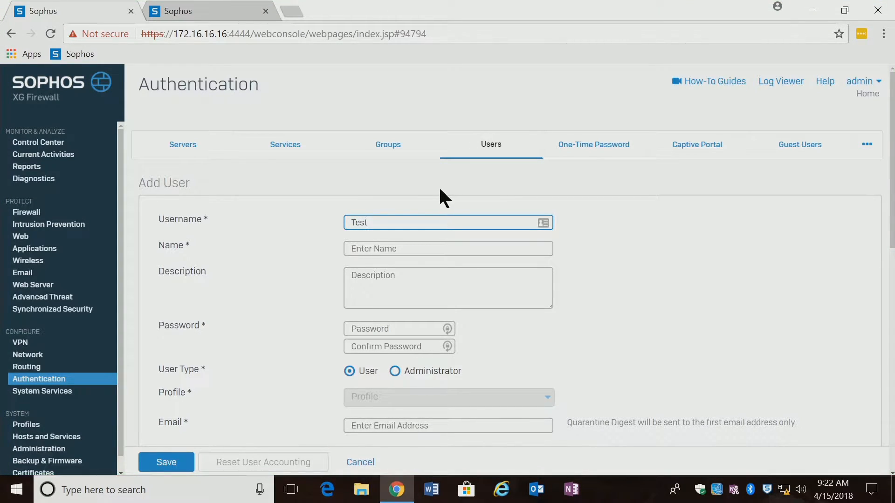
pyautogui.click(395, 242)
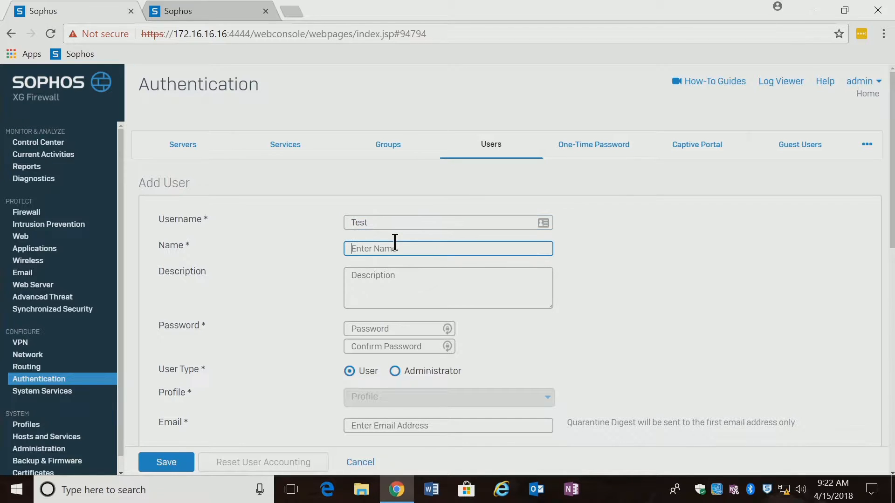
pyautogui.write('Test')
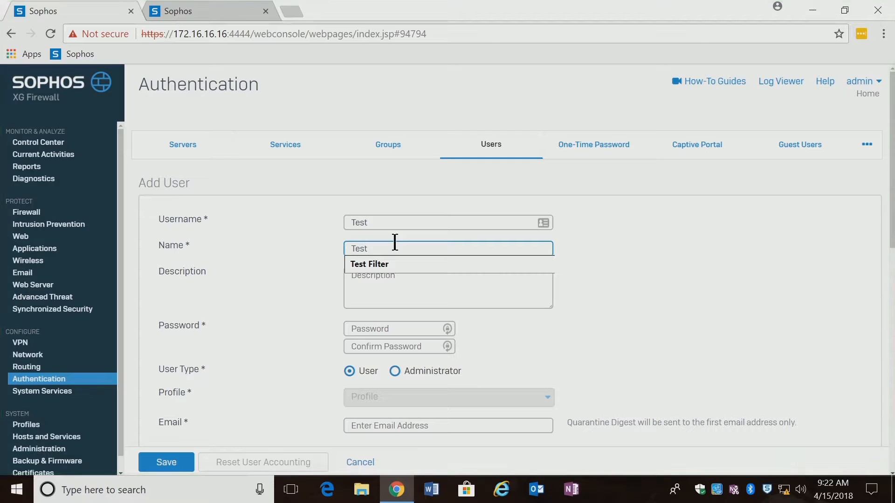
pyautogui.write(' User')
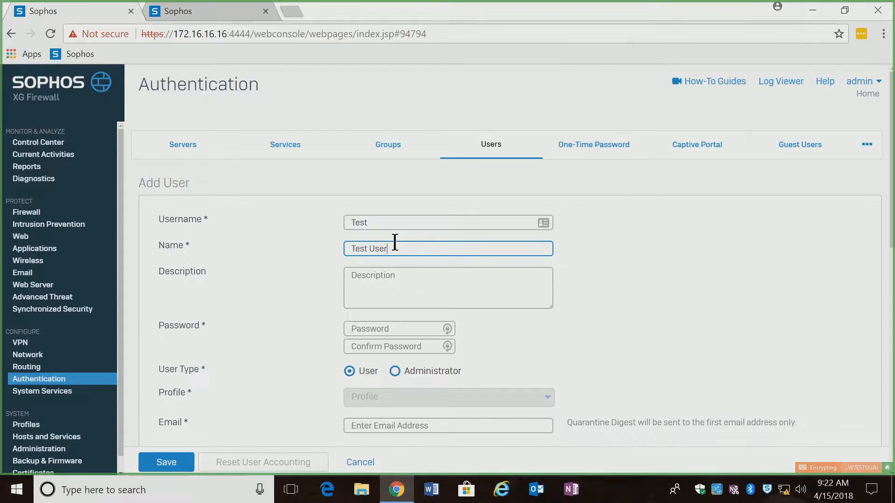
pyautogui.click(387, 327)
pyautogui.write('test')
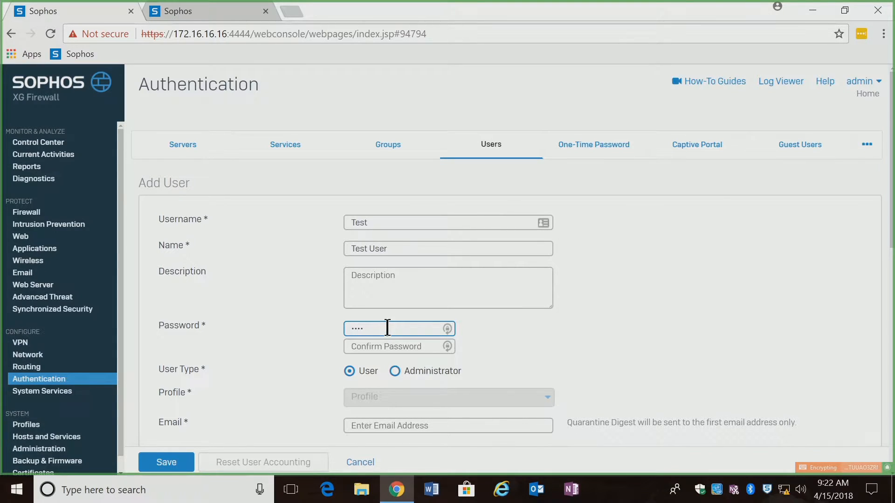
pyautogui.write('12')
pyautogui.click(378, 347)
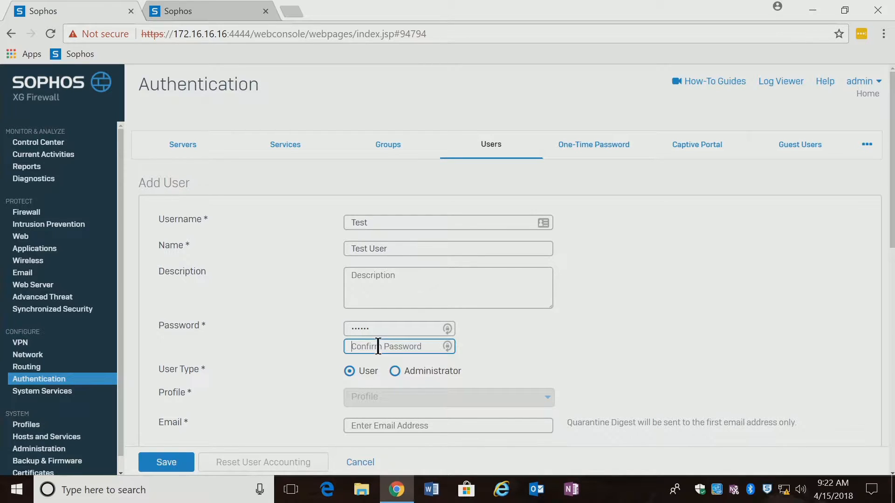
pyautogui.write('test12')
# Fill in the test user's e-mail address and attempt to save the account
pyautogui.scroll(-5, 891, 478)
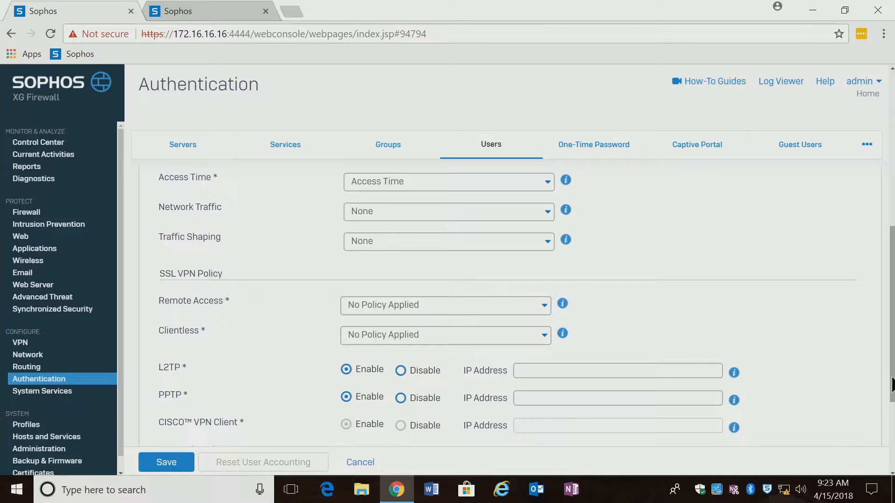
pyautogui.moveTo(892, 386); pyautogui.dragTo(892, 310)
pyautogui.scroll(1, 893, 307)
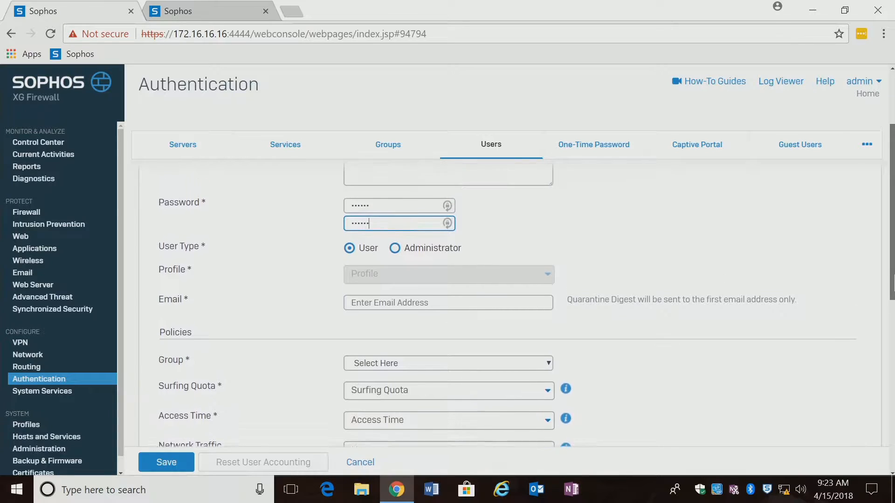
pyautogui.click(411, 318)
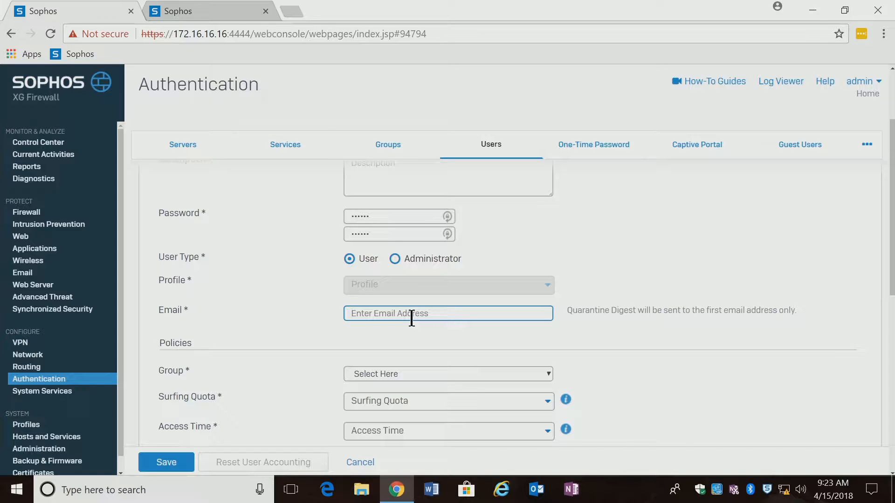
pyautogui.write('te')
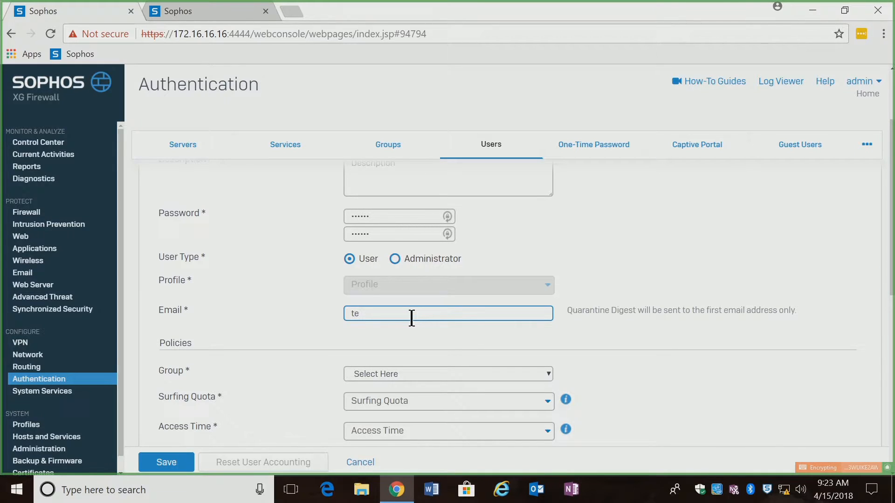
pyautogui.write('st@rest.com')
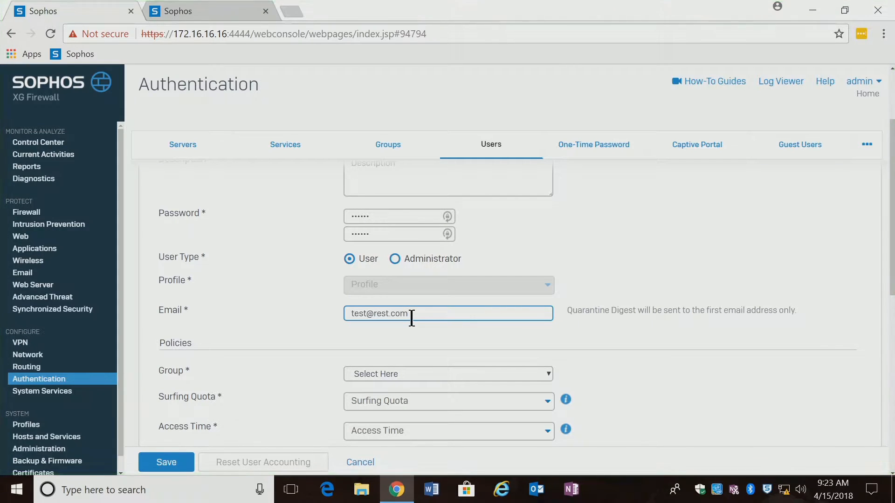
pyautogui.scroll(-2, 732, 356)
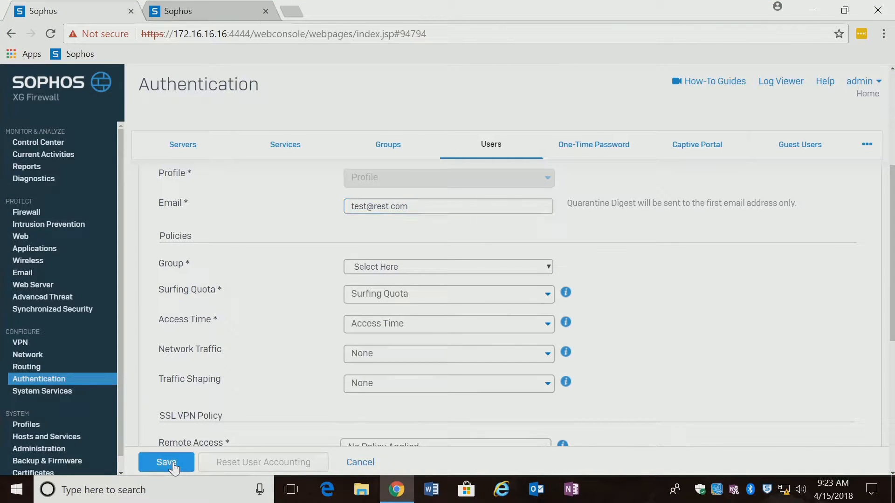
pyautogui.click(174, 463)
# Dismiss the group-required warning, assign the user to Open Group, and save the account
pyautogui.click(433, 290)
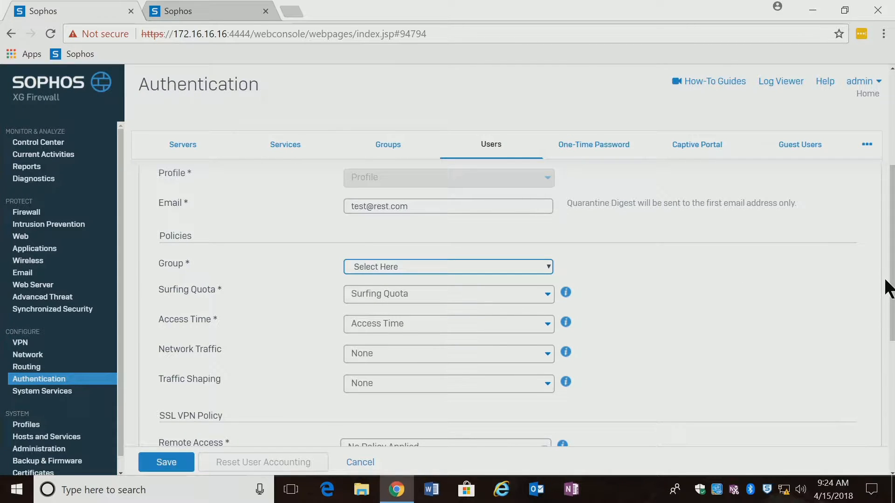
pyautogui.scroll(-1, 876, 285)
pyautogui.click(476, 224)
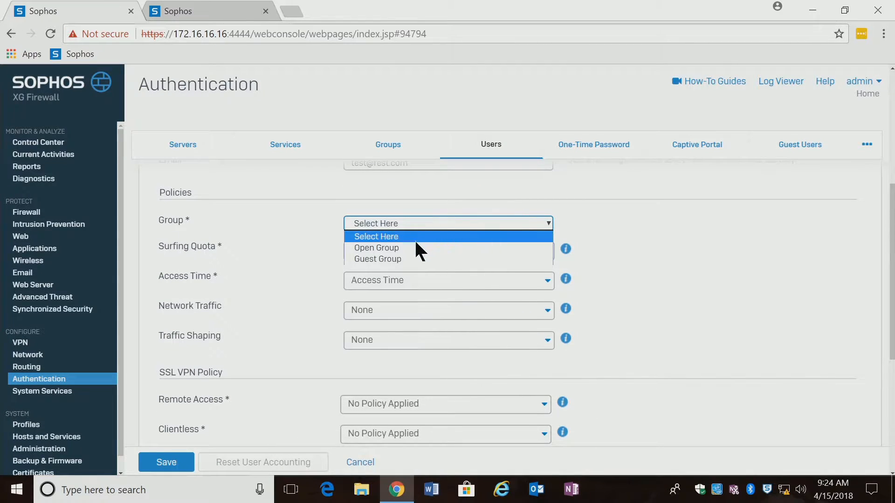
pyautogui.click(400, 248)
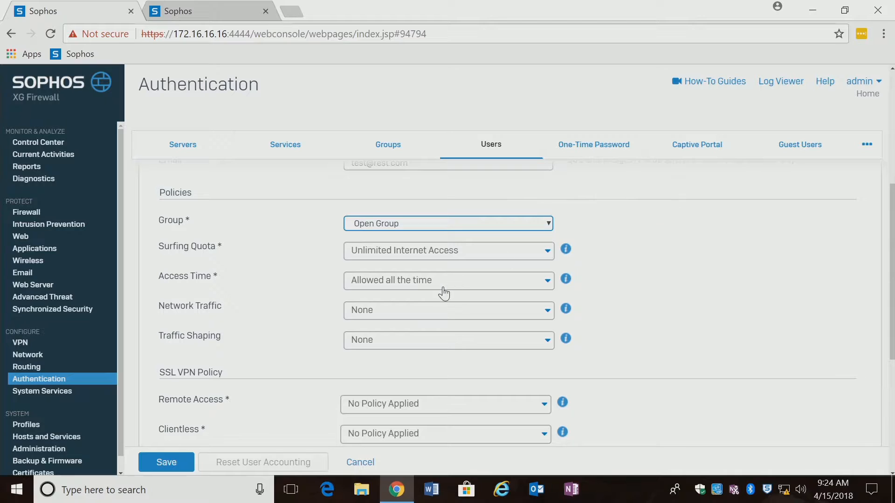
pyautogui.click(167, 463)
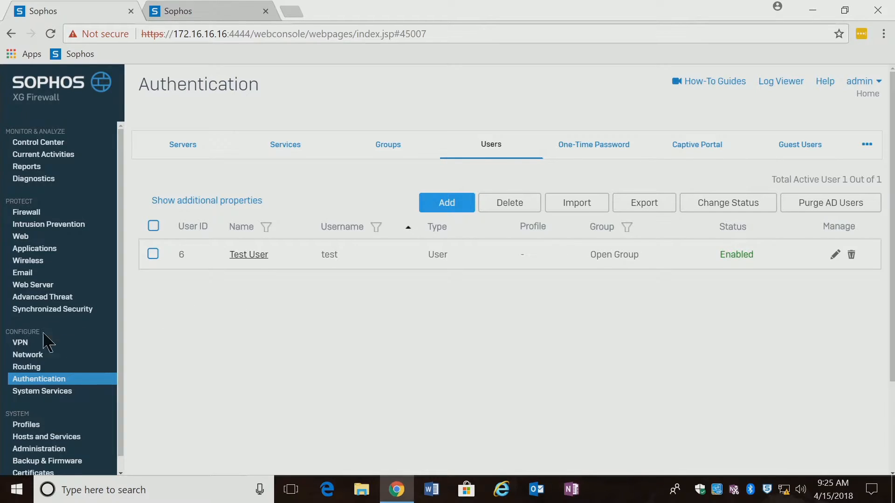
# Under VPN > SSL VPN (Remote Access), start adding a new remote-access policy
pyautogui.click(16, 346)
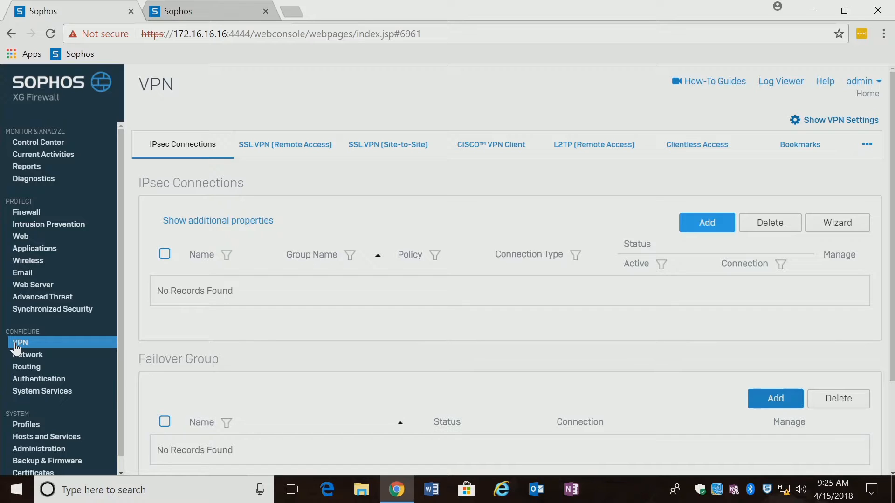
pyautogui.click(296, 147)
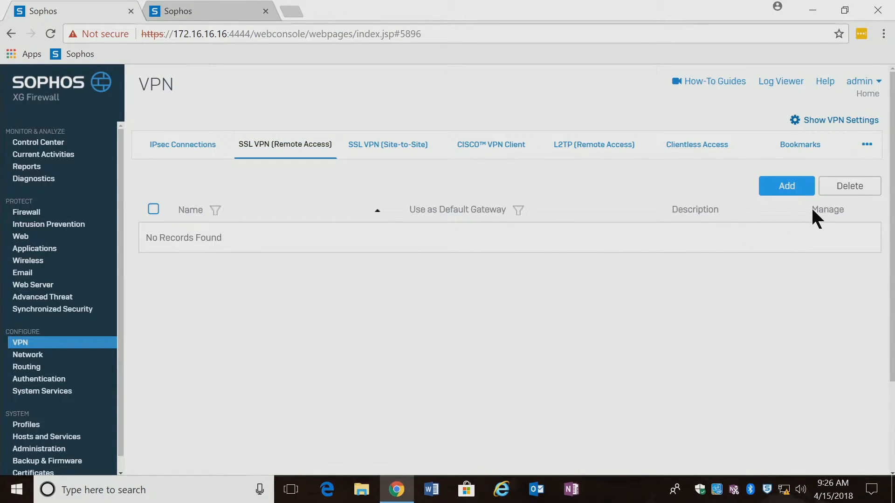
pyautogui.click(787, 188)
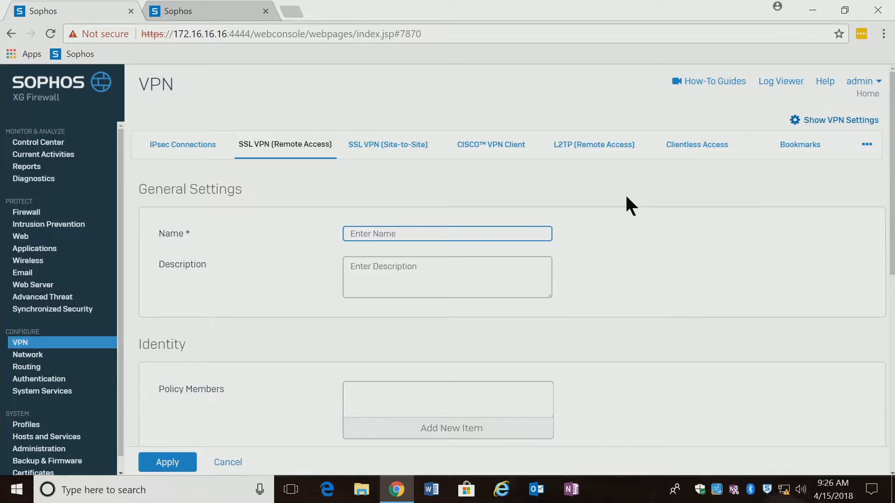
# Name the policy 'Test Profile' and add user test as its policy member
pyautogui.click(371, 237)
pyautogui.write('Test')
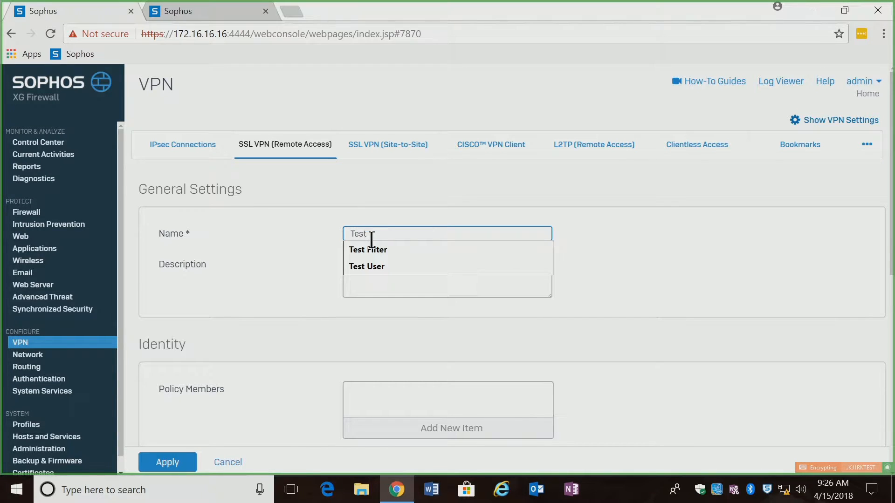
pyautogui.write(' Profile')
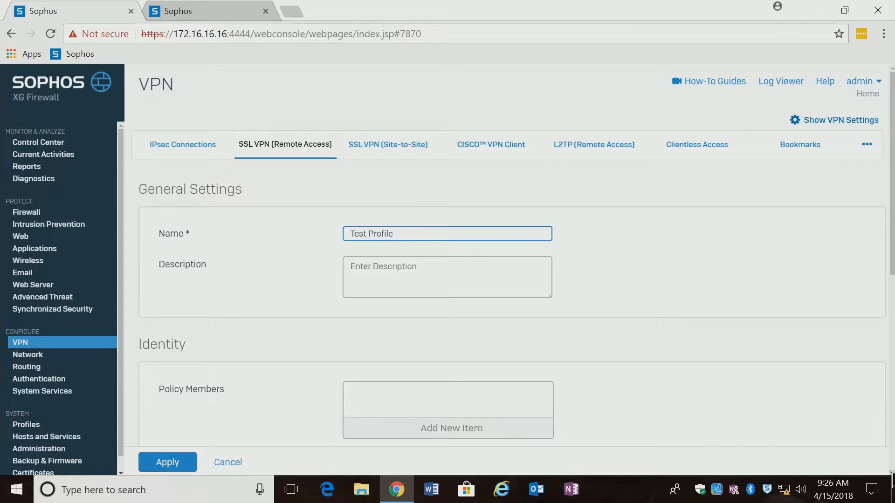
pyautogui.scroll(-3, 888, 473)
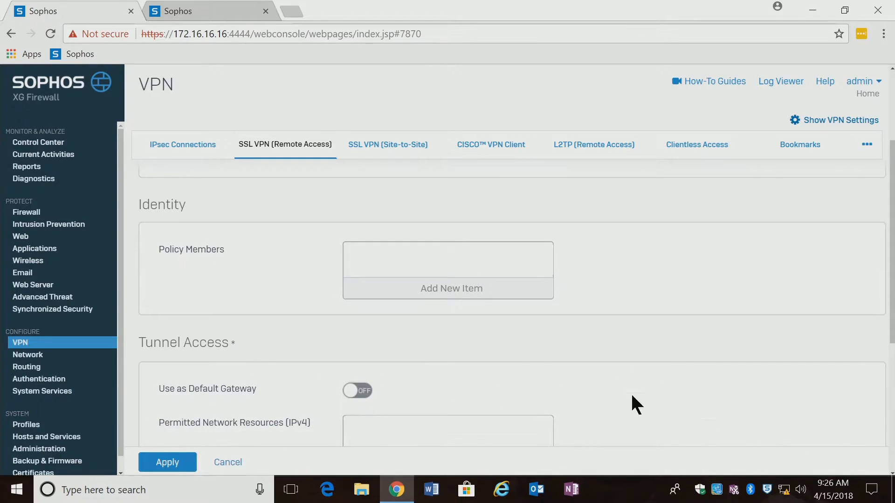
pyautogui.click(471, 297)
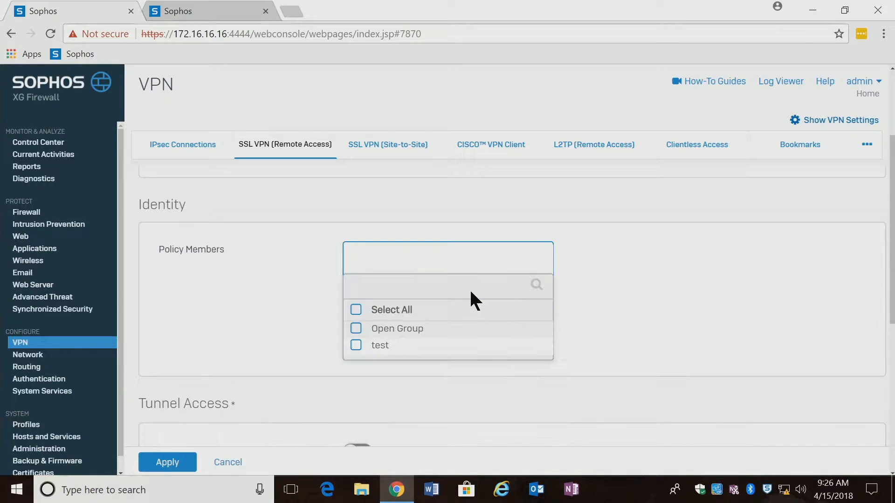
pyautogui.click(356, 349)
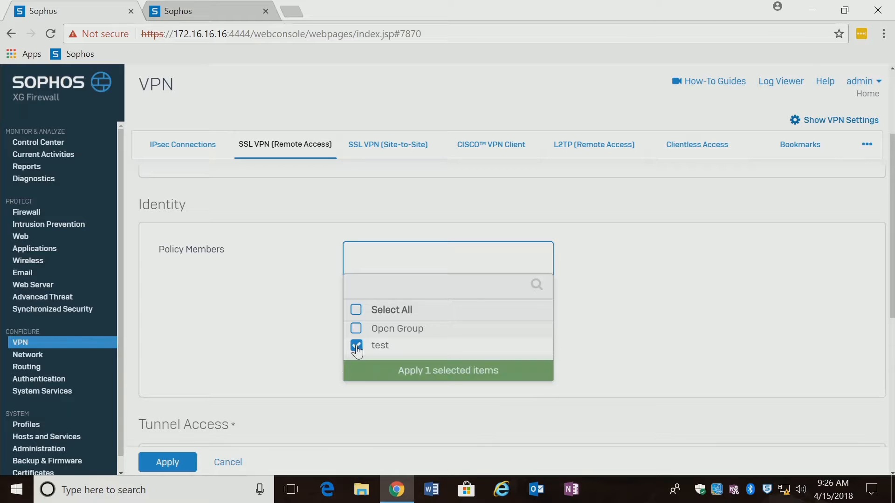
pyautogui.click(461, 371)
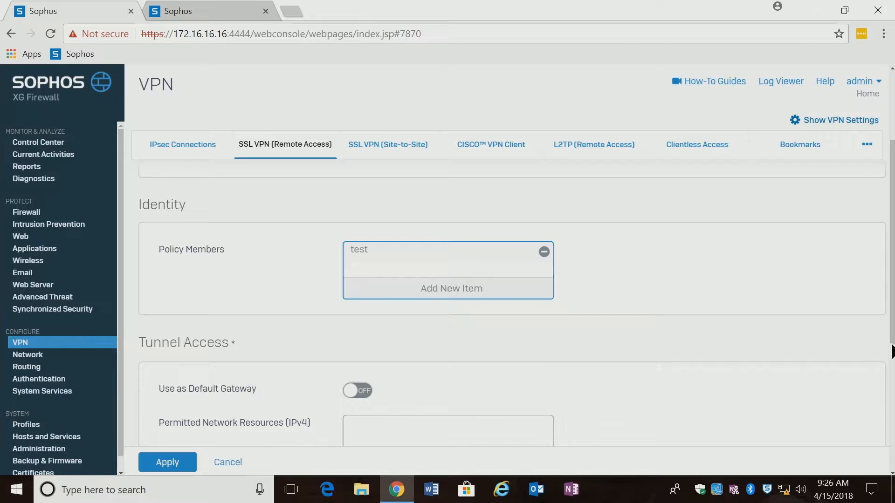
pyautogui.moveTo(891, 345); pyautogui.dragTo(891, 371)
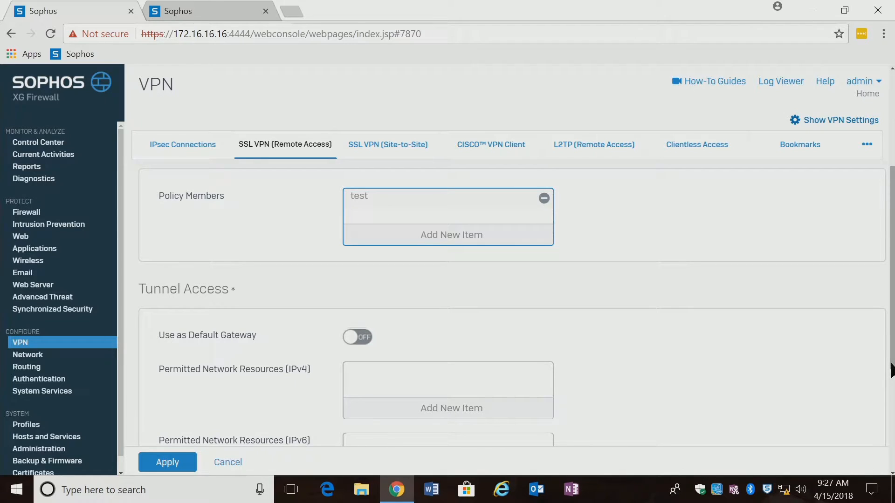
# Turn on Use as Default Gateway under Tunnel Access
pyautogui.click(360, 337)
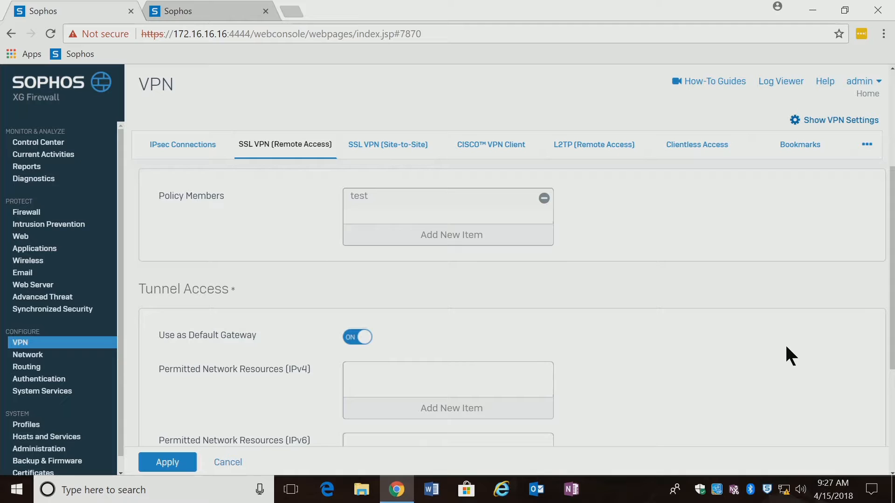
pyautogui.moveTo(892, 345)
pyautogui.mouseDown()
pyautogui.moveTo(891, 459)
pyautogui.moveTo(890, 337)
pyautogui.mouseUp()
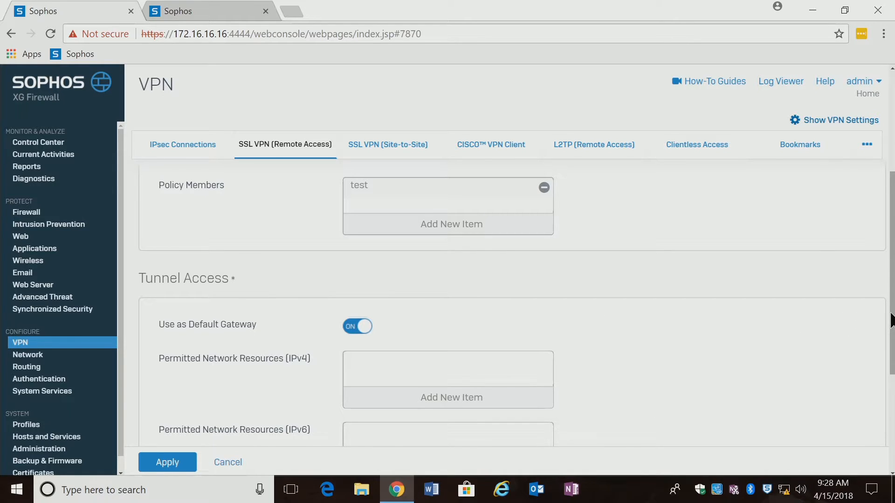
pyautogui.moveTo(891, 322); pyautogui.dragTo(892, 373)
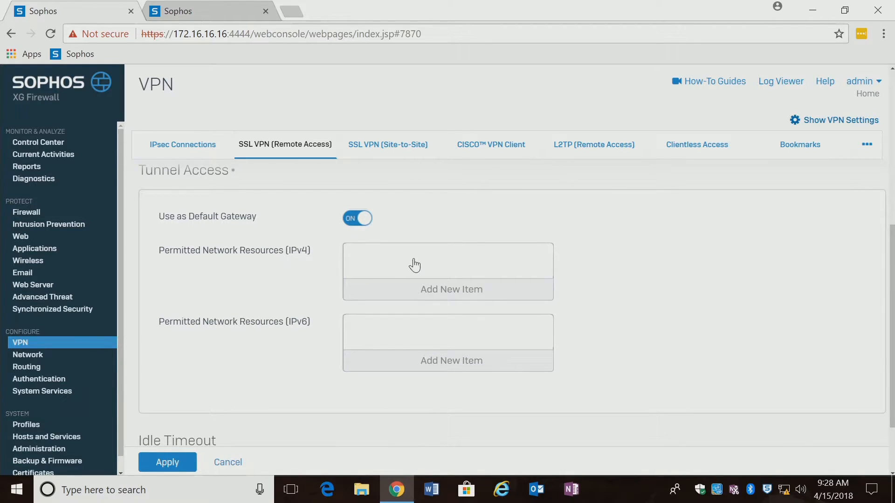
# Add Server as a permitted IPv4 network resource for the policy
pyautogui.click(445, 292)
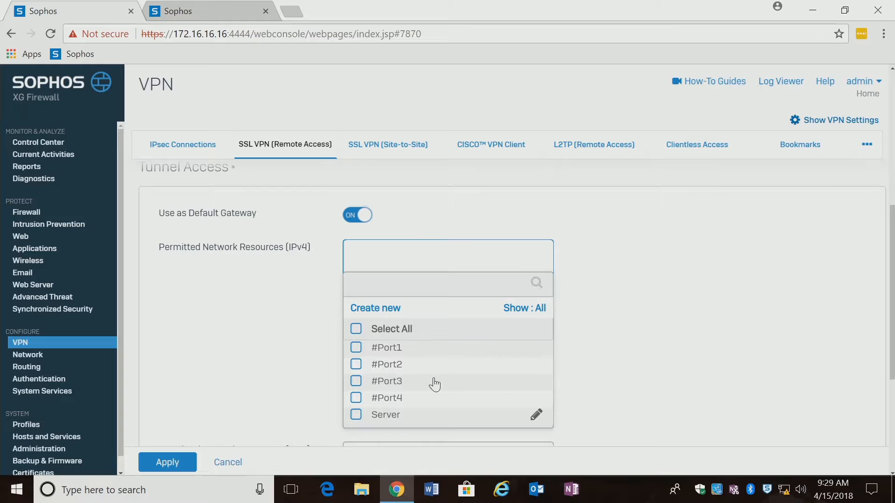
pyautogui.click(356, 416)
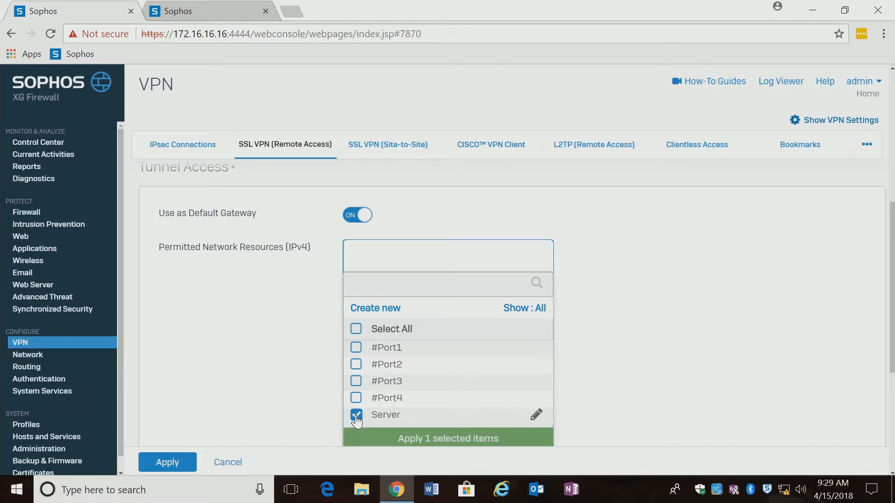
pyautogui.click(418, 440)
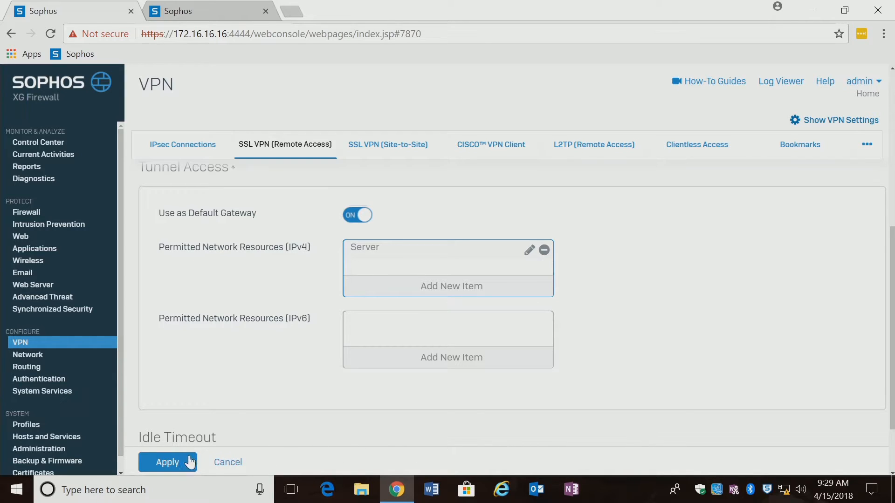
# Apply the Test Profile policy and confirm it overrides members' earlier policies
pyautogui.click(175, 466)
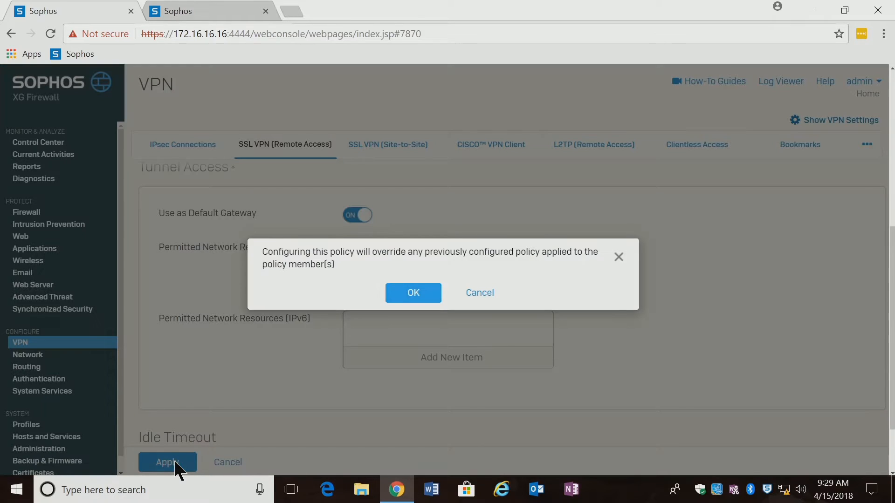
pyautogui.click(411, 288)
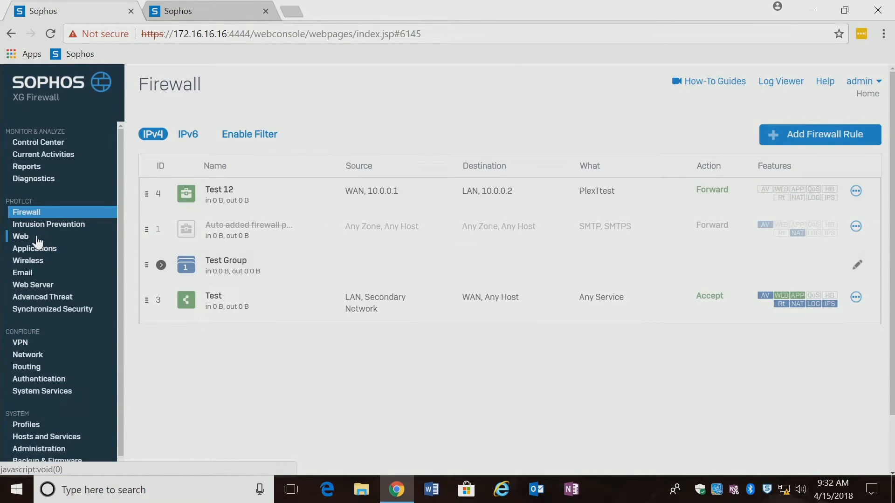
# Return to the SSL VPN remote-access policies, open Test Profile, then show the global VPN settings
pyautogui.click(20, 343)
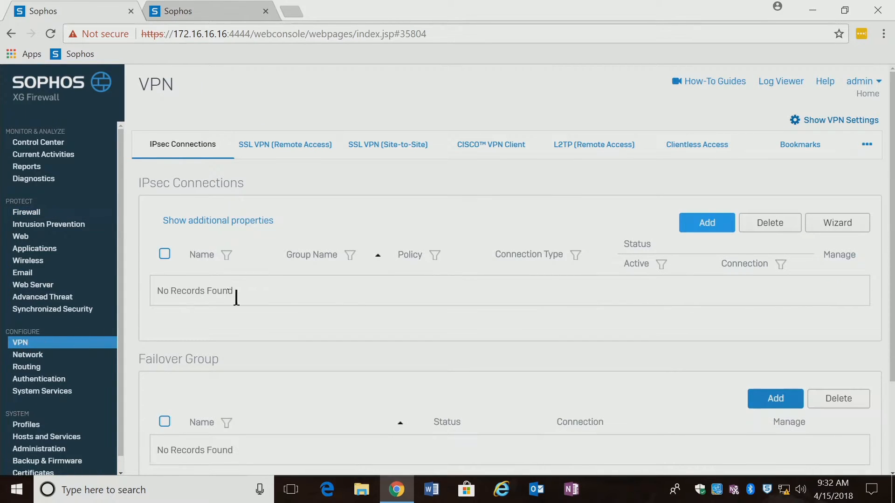
pyautogui.click(294, 149)
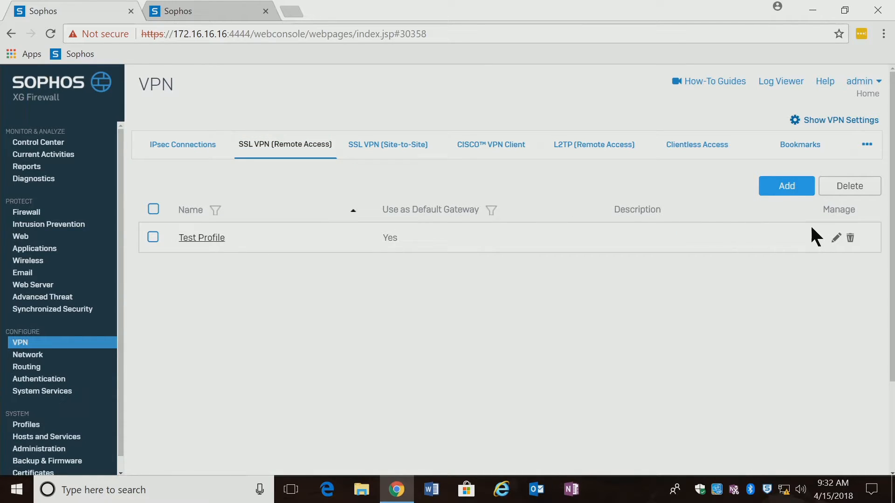
pyautogui.click(204, 239)
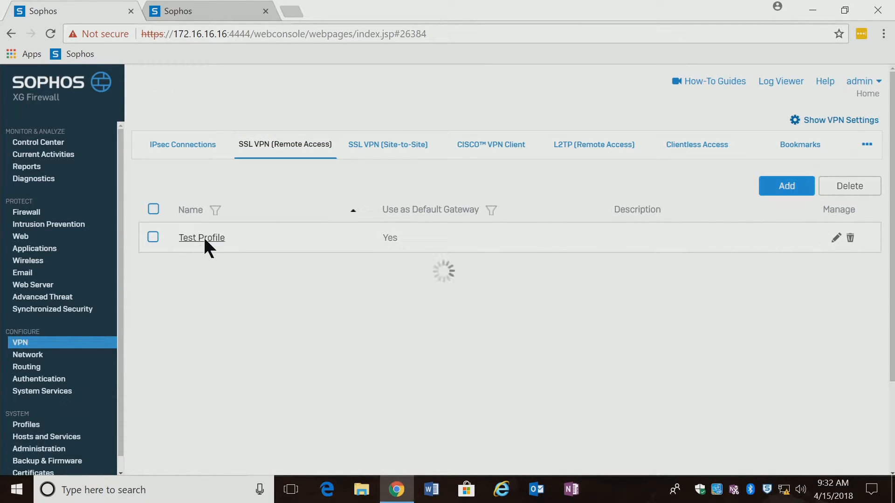
pyautogui.click(839, 122)
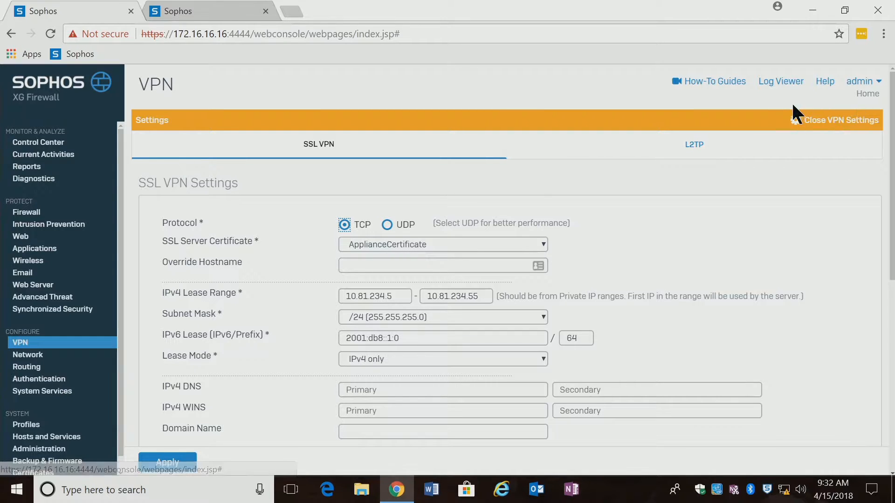
# Set the SSL VPN protocol to UDP and close the VPN settings
pyautogui.click(389, 225)
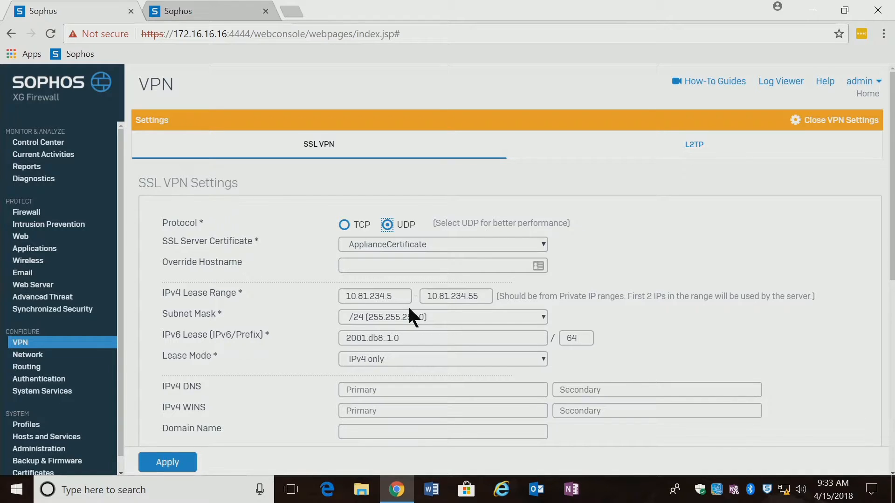
pyautogui.click(842, 122)
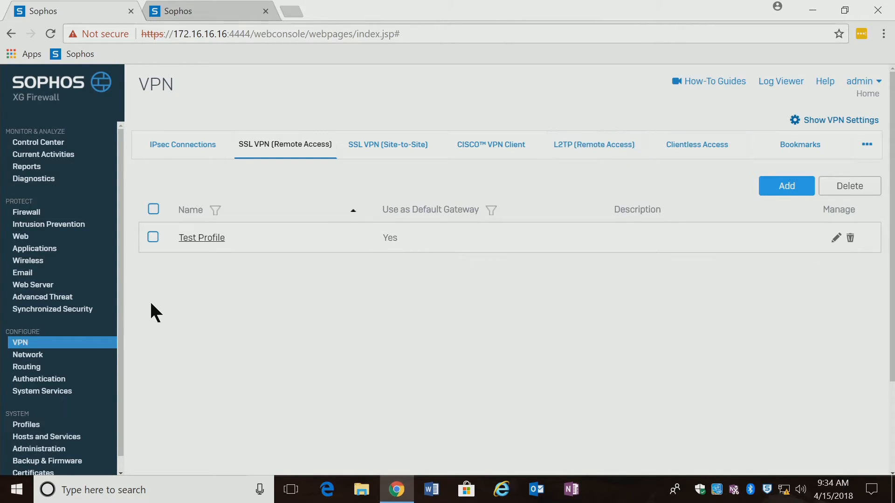
# Open the Firewall rules list showing the Test 12, Test Group and Test rules
pyautogui.click(30, 216)
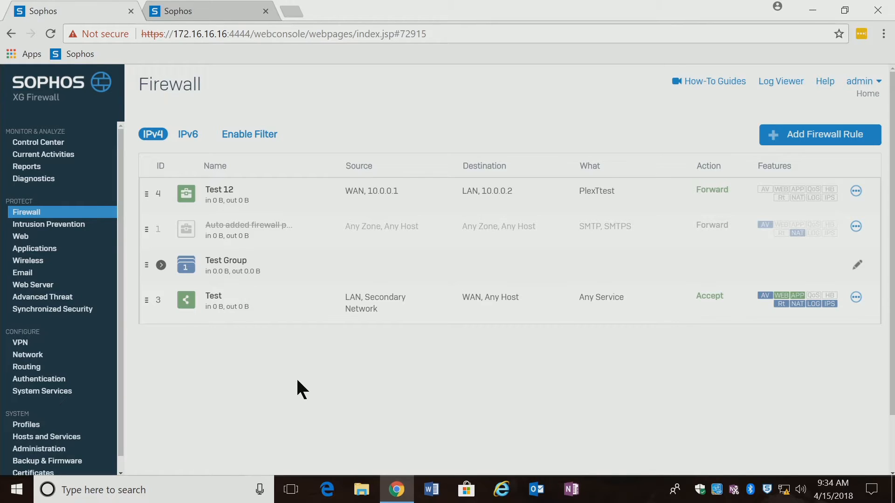
# Create a new user/network rule named 'VPN Access' and set its rule position to Top
pyautogui.click(834, 140)
pyautogui.click(770, 192)
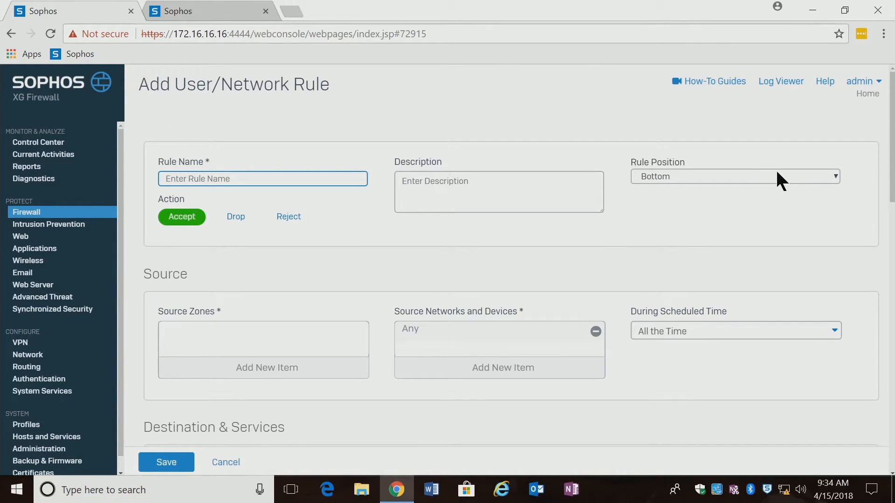
pyautogui.write('VPN')
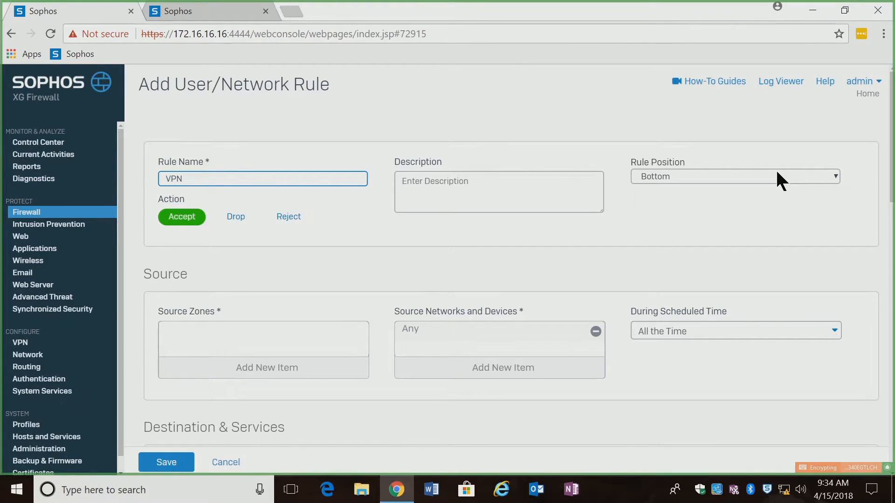
pyautogui.write(' Access')
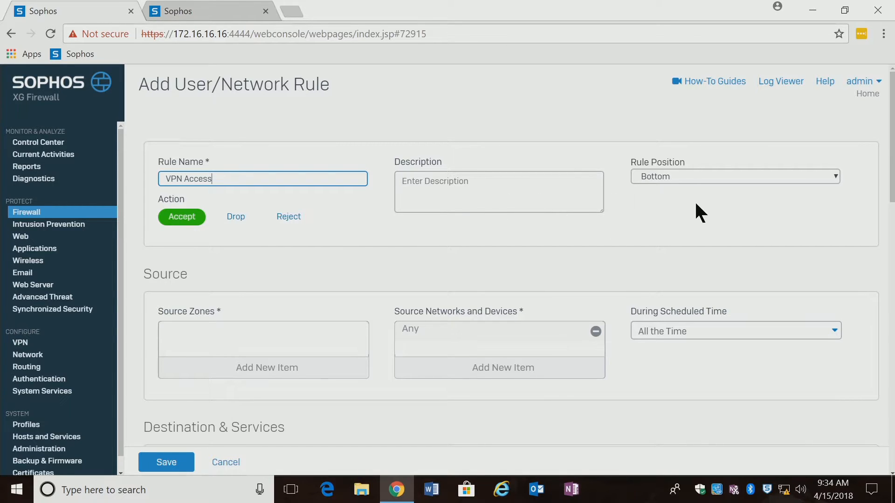
pyautogui.click(690, 174)
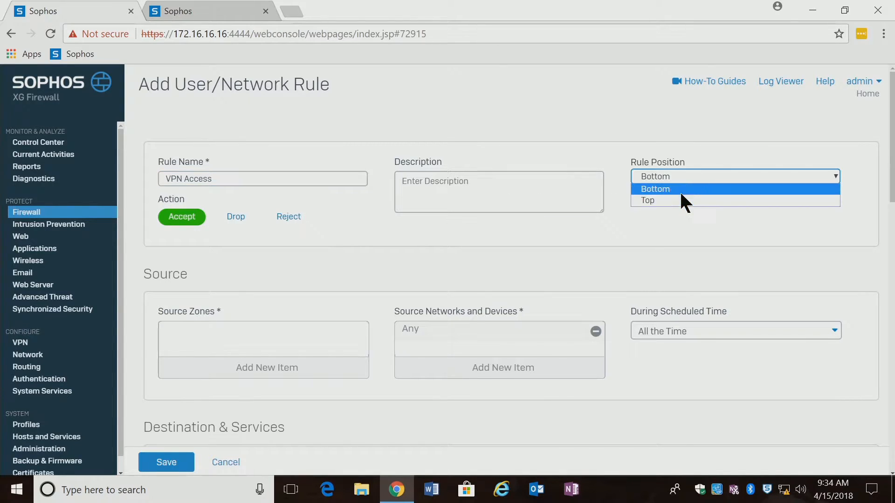
pyautogui.click(661, 201)
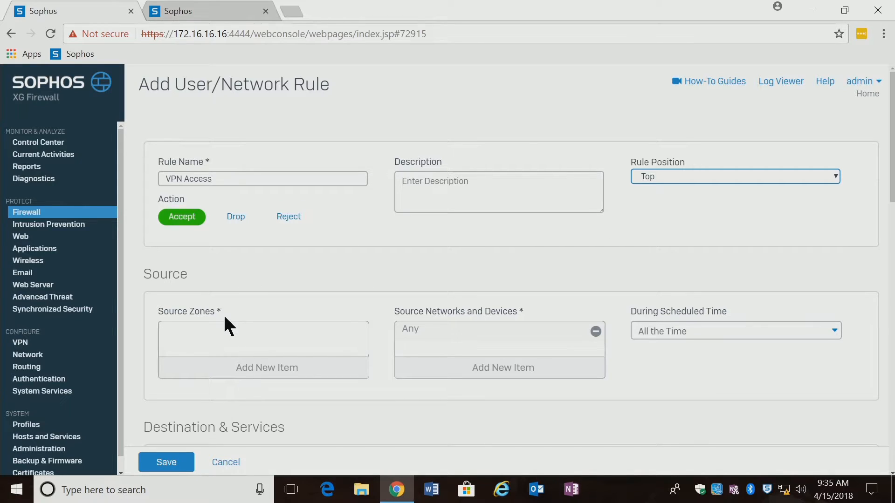
# Add VPN as the source zone of the VPN Access rule
pyautogui.click(268, 372)
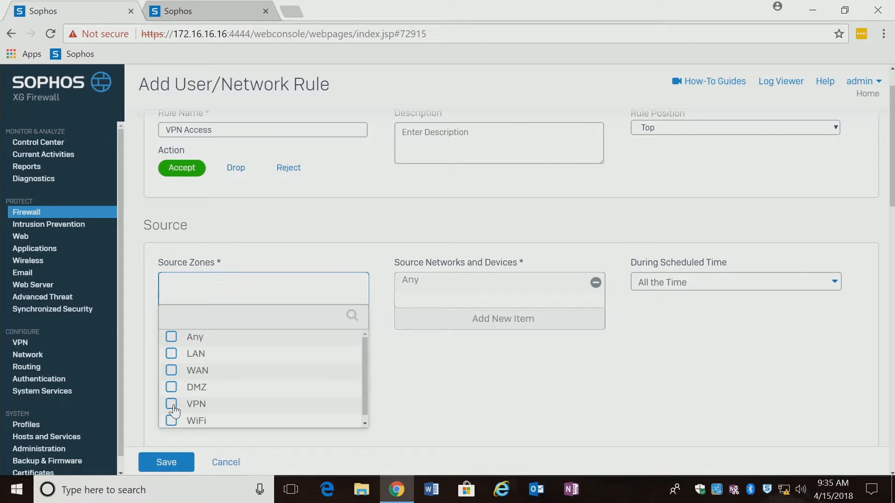
pyautogui.click(172, 406)
pyautogui.click(214, 438)
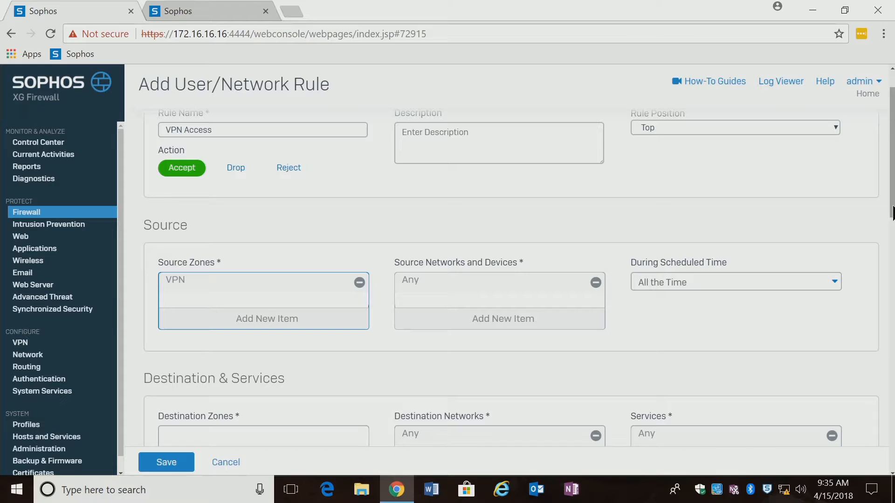
pyautogui.moveTo(889, 215); pyautogui.dragTo(890, 259)
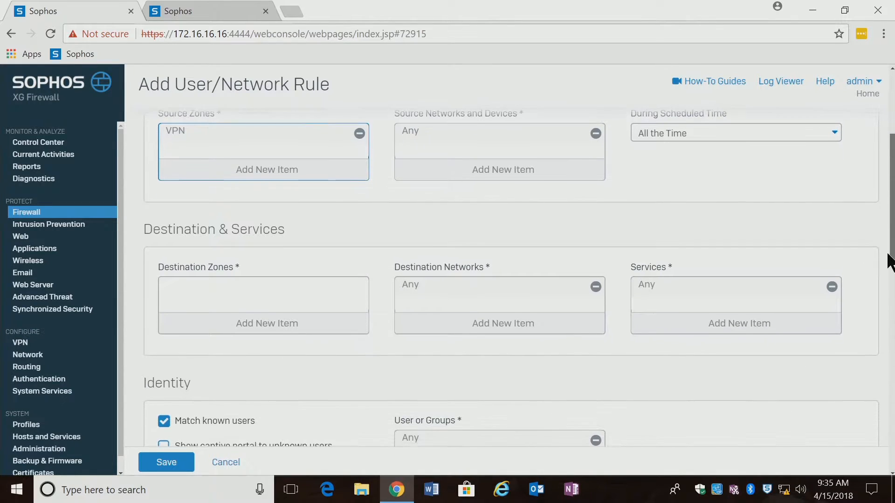
pyautogui.click(251, 326)
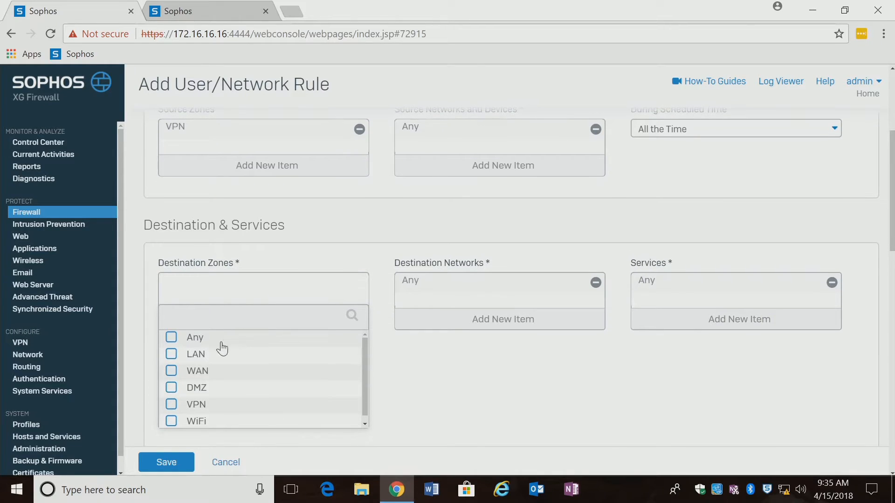
# Set the VPN Access rule's destination zone to Any
pyautogui.click(172, 338)
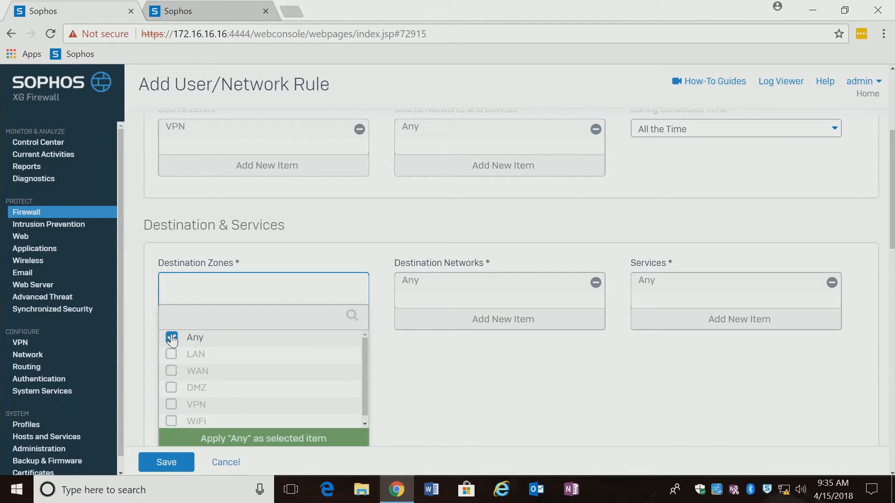
pyautogui.click(215, 440)
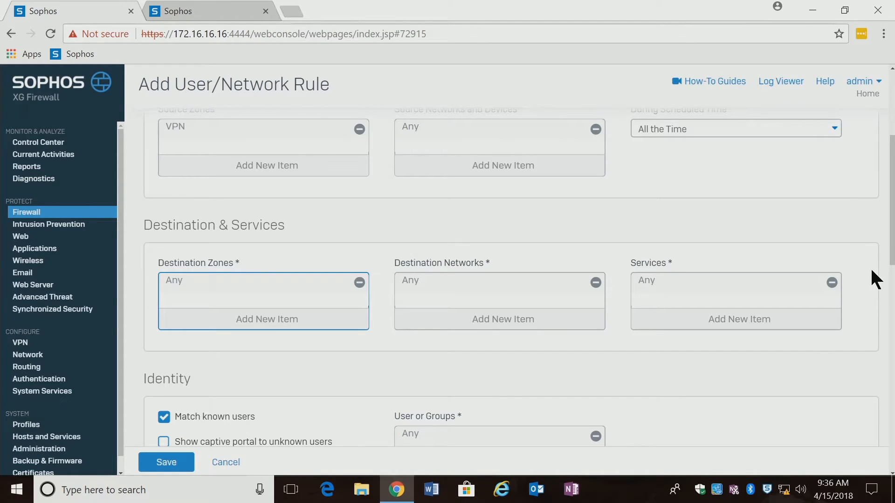
# Replace Any with the test group in the rule's User or Groups list
pyautogui.scroll(-3, 892, 261)
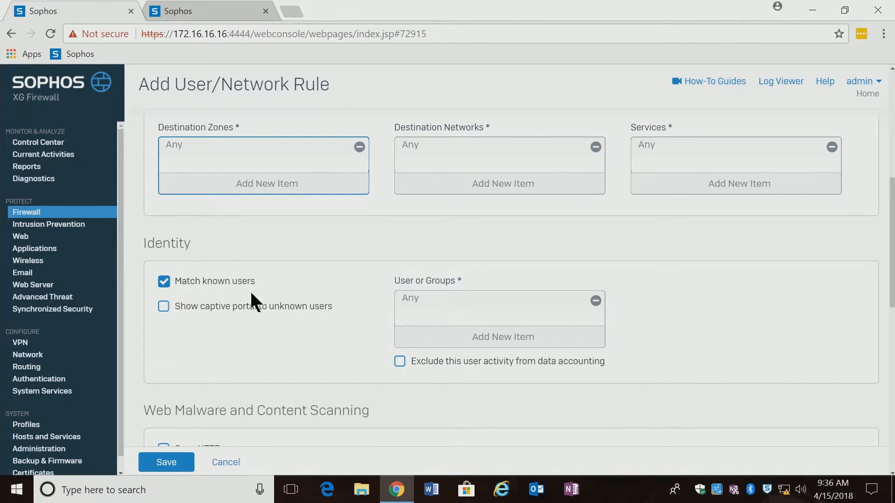
pyautogui.click(522, 344)
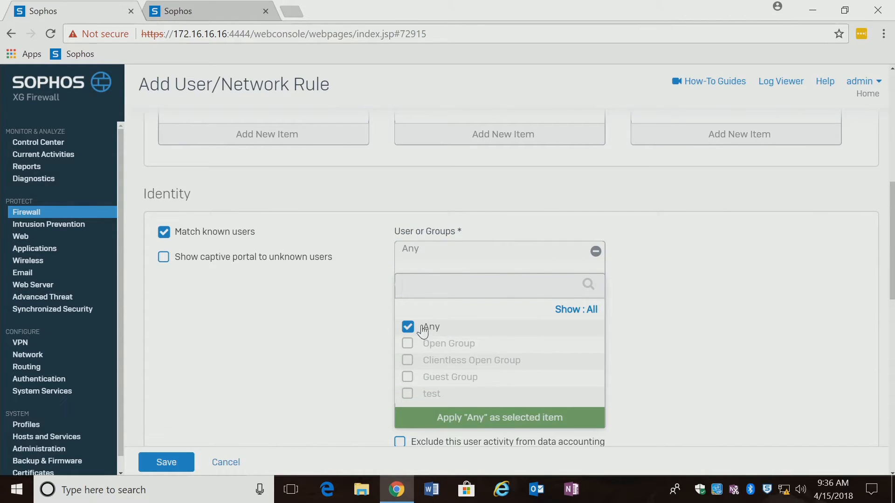
pyautogui.click(407, 327)
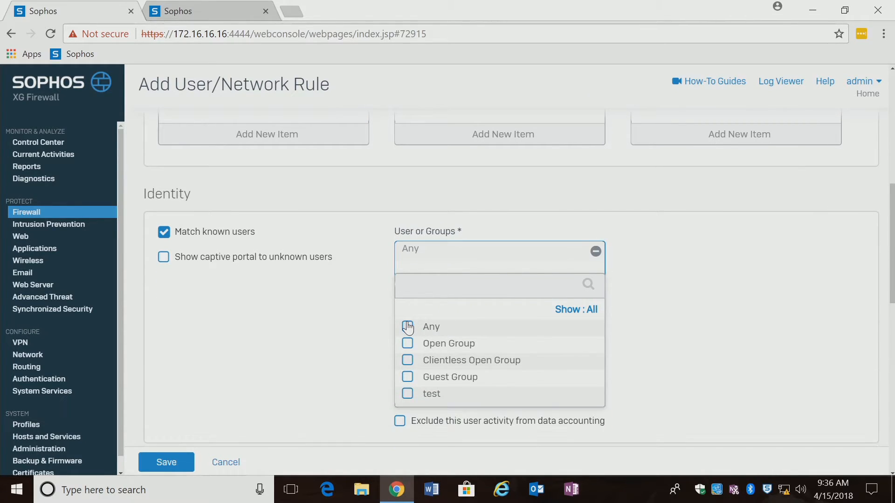
pyautogui.click(407, 395)
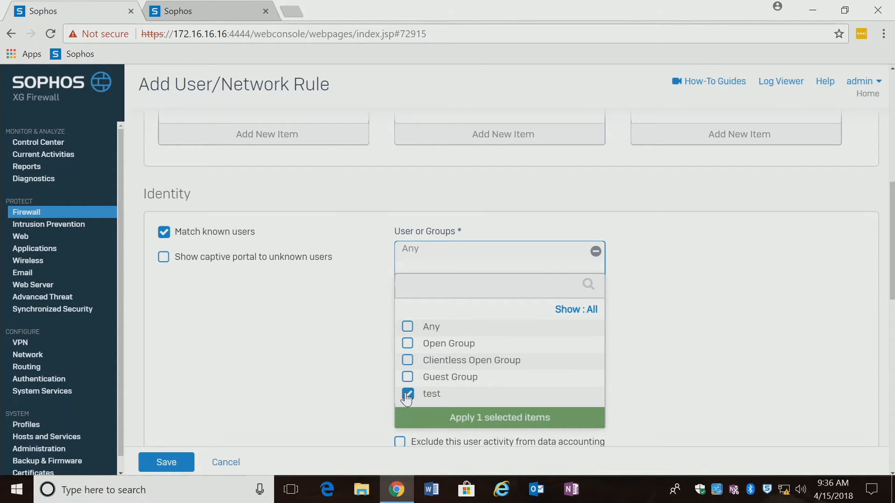
pyautogui.click(466, 419)
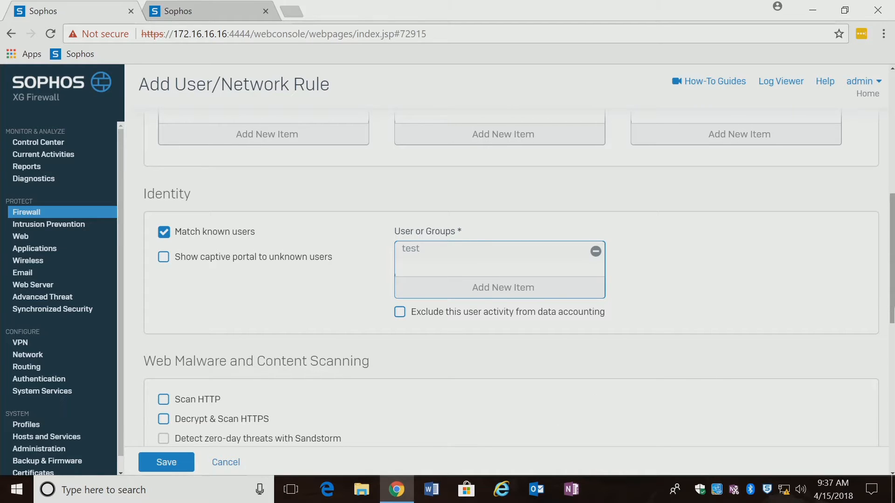
# Select WAN TO LAN as the rule's intrusion prevention policy
pyautogui.scroll(-2, 892, 348)
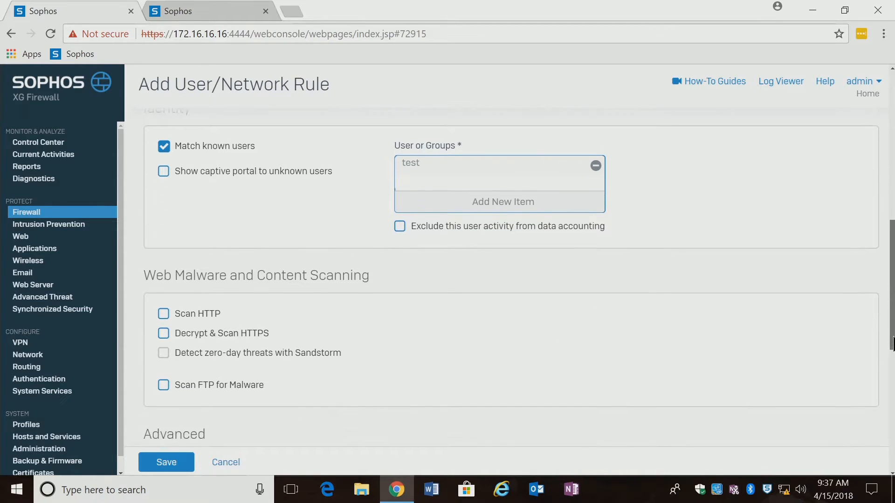
pyautogui.moveTo(891, 348); pyautogui.dragTo(892, 356)
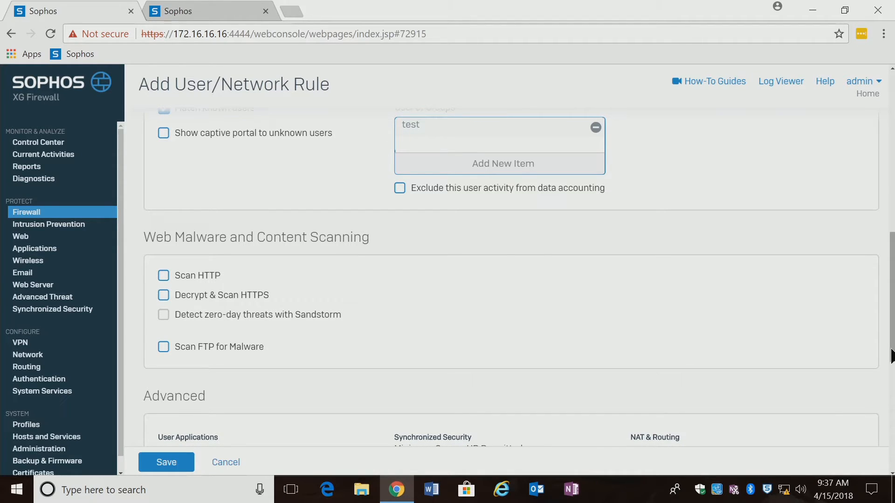
pyautogui.moveTo(892, 357)
pyautogui.mouseDown()
pyautogui.moveTo(891, 405)
pyautogui.moveTo(891, 360)
pyautogui.mouseUp()
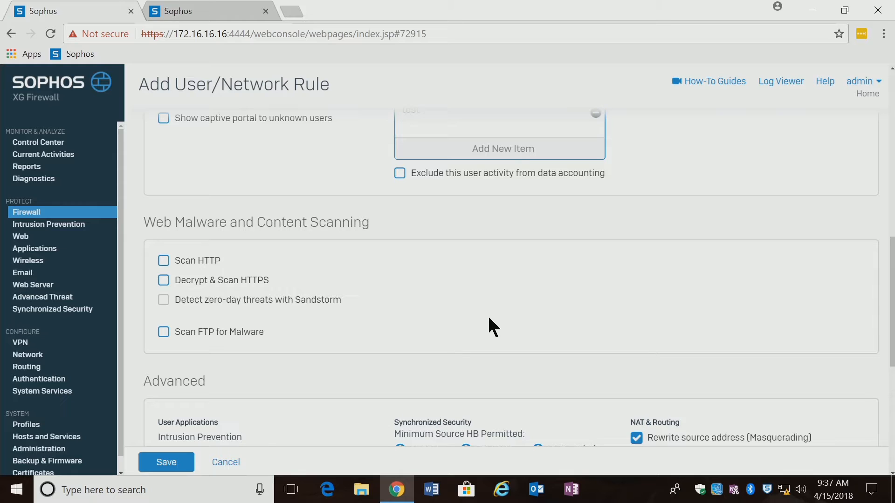
pyautogui.moveTo(891, 337); pyautogui.dragTo(892, 393)
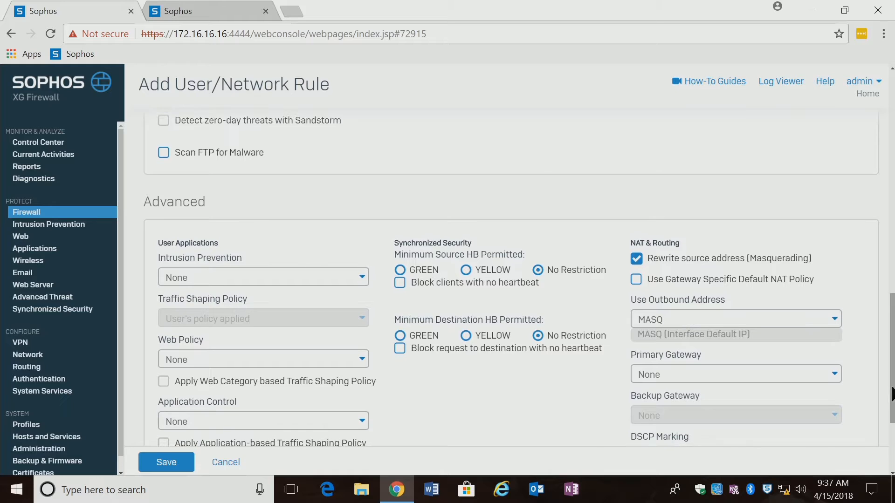
pyautogui.click(362, 280)
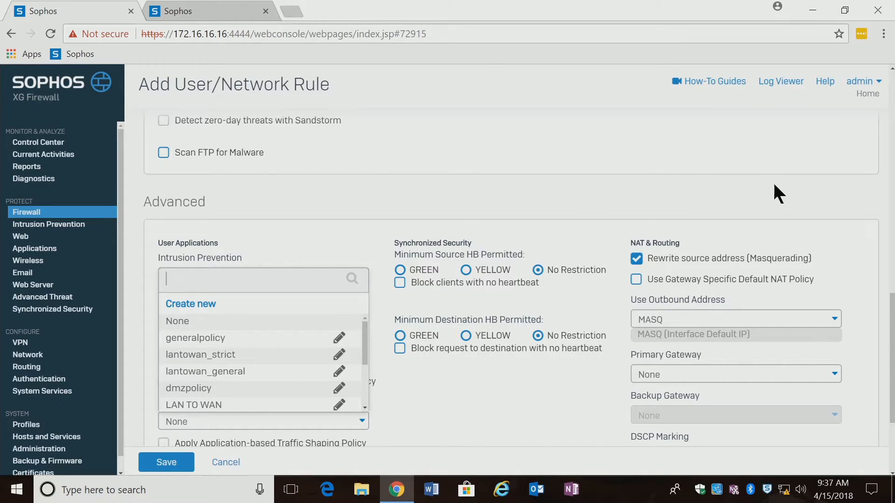
pyautogui.click(825, 222)
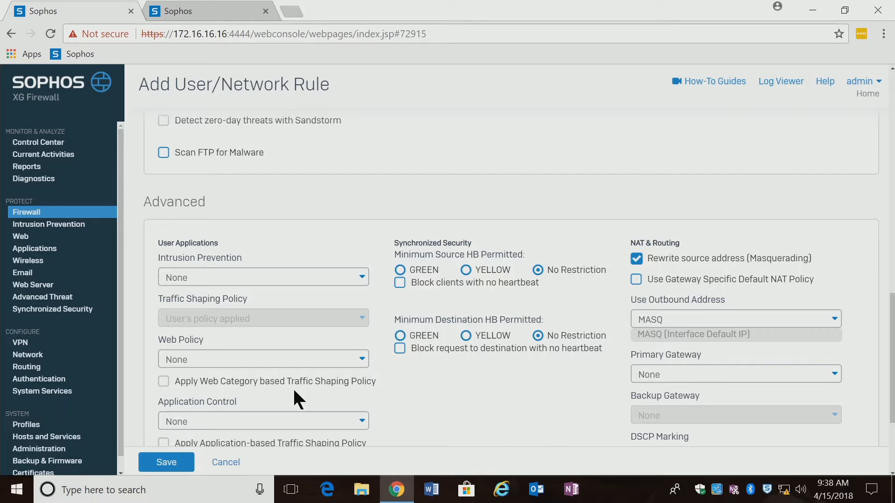
pyautogui.click(288, 281)
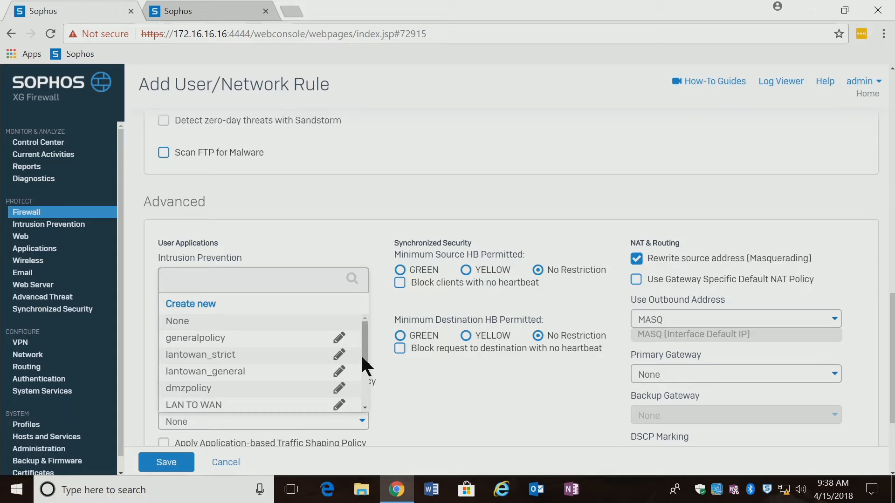
pyautogui.moveTo(363, 358); pyautogui.dragTo(365, 378)
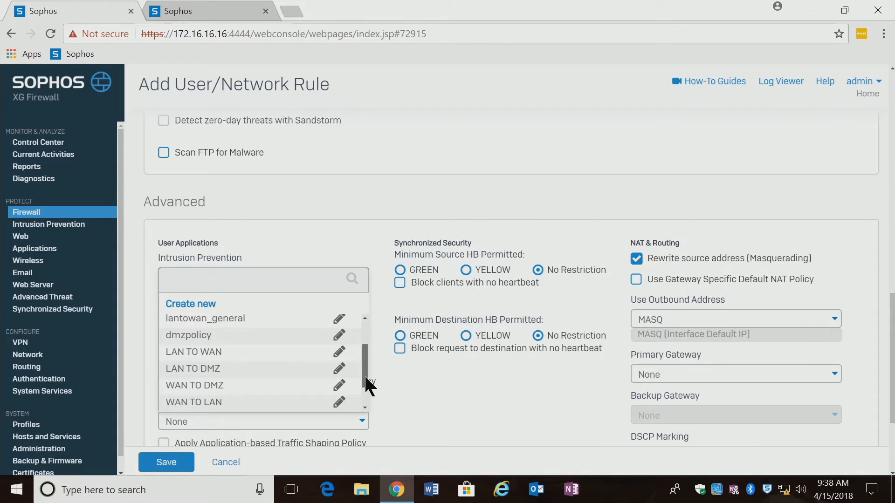
pyautogui.click(202, 403)
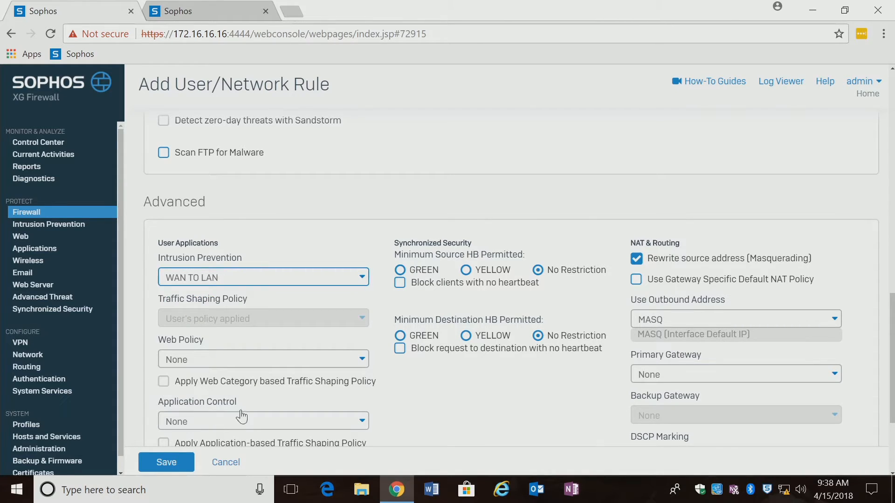
# Keep web policy None, enable Log Firewall Traffic, and save the VPN Access rule
pyautogui.click(242, 368)
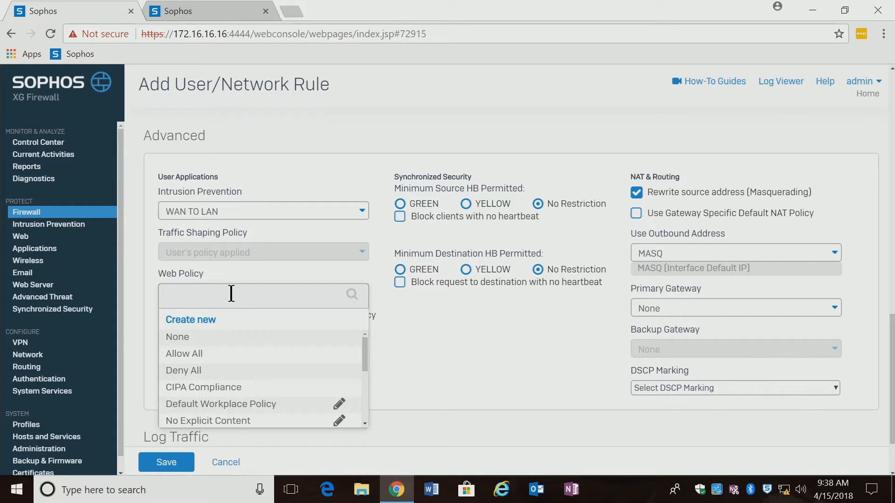
pyautogui.click(242, 275)
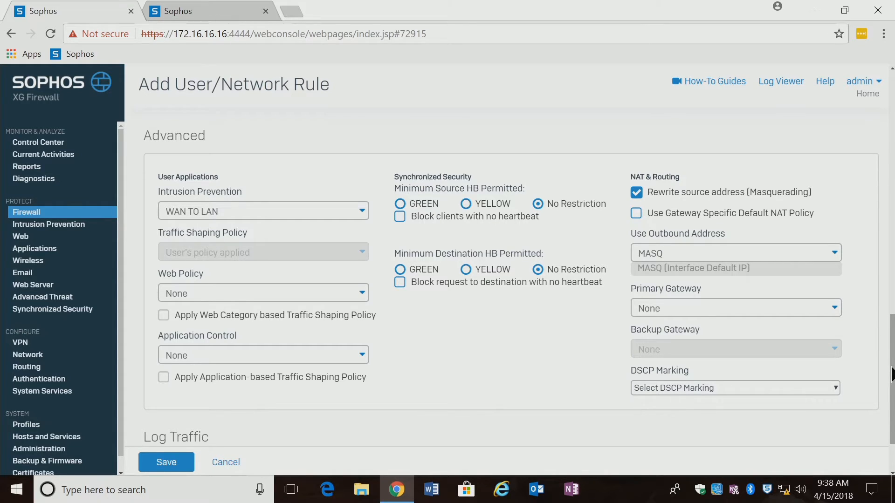
pyautogui.scroll(-2, 891, 375)
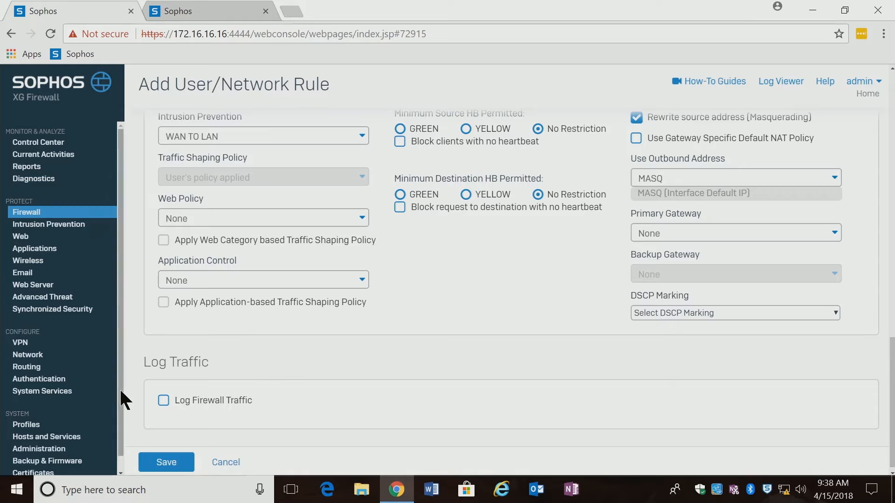
pyautogui.click(165, 403)
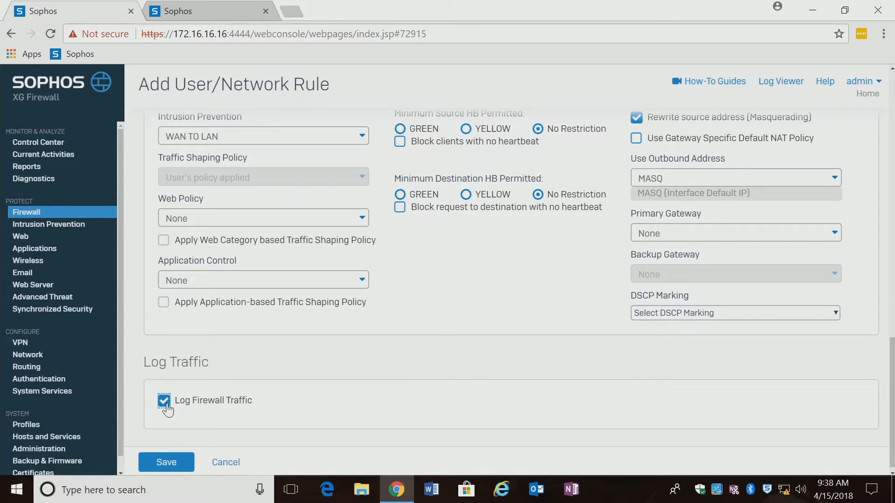
pyautogui.click(158, 462)
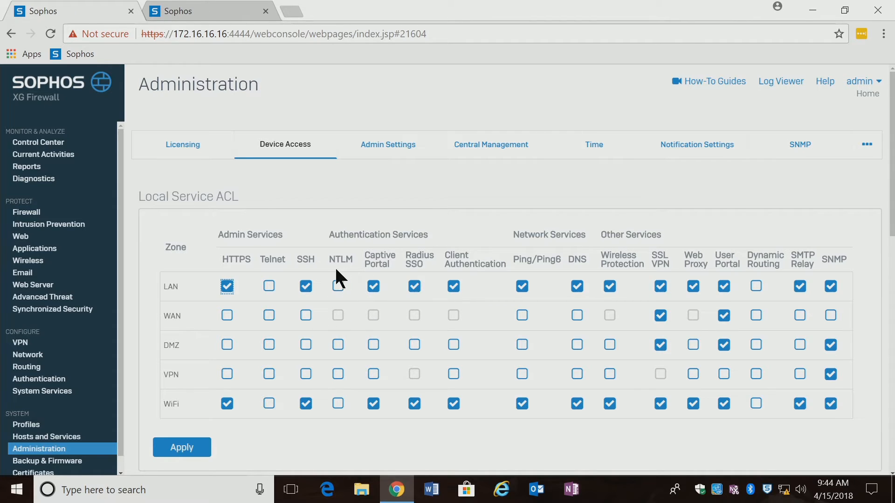
# Allow HTTPS and User Portal for the VPN zone in the Local Service ACL
pyautogui.click(227, 374)
pyautogui.click(723, 374)
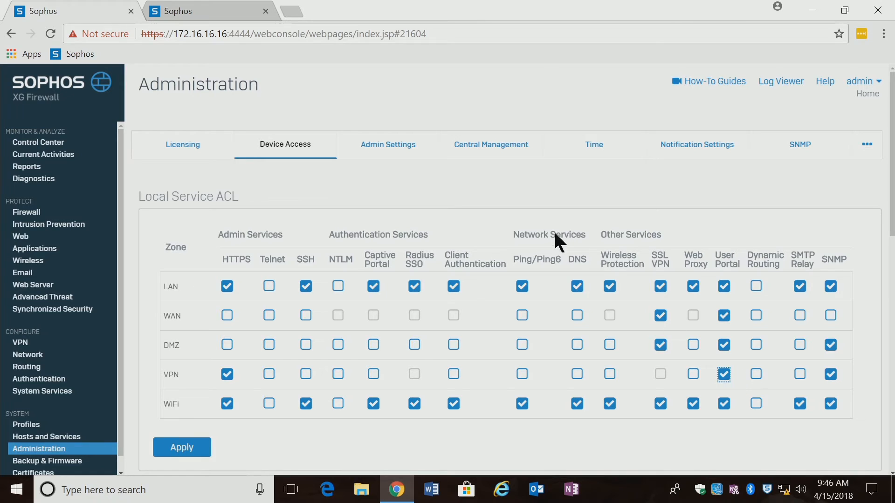
# Apply the device access changes and confirm the update
pyautogui.click(193, 451)
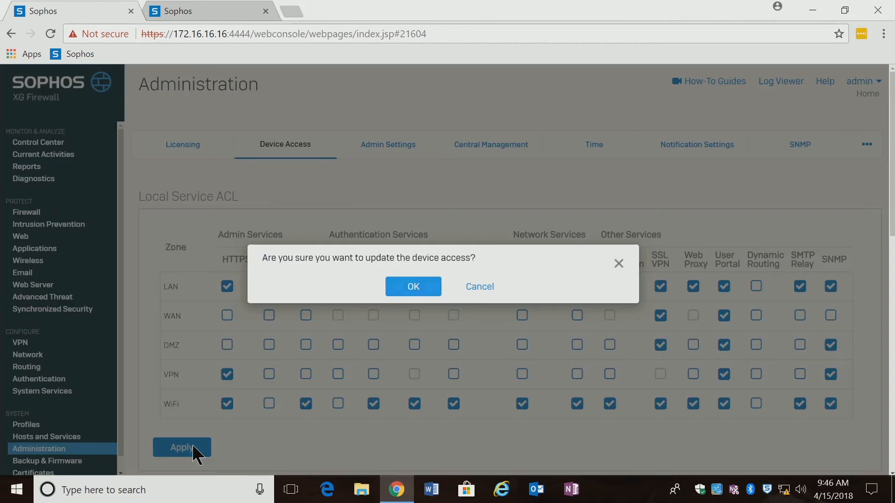
pyautogui.click(438, 288)
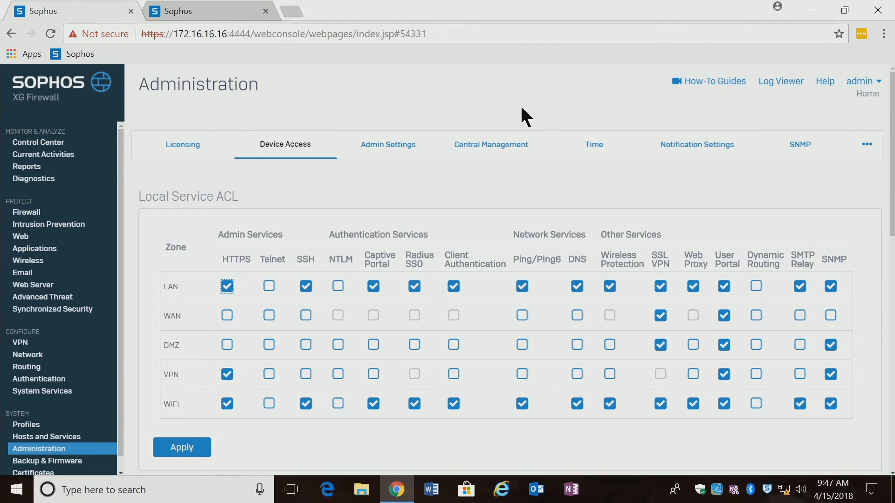
# Load the User Portal login page and enter the test user's username and password
pyautogui.click(199, 11)
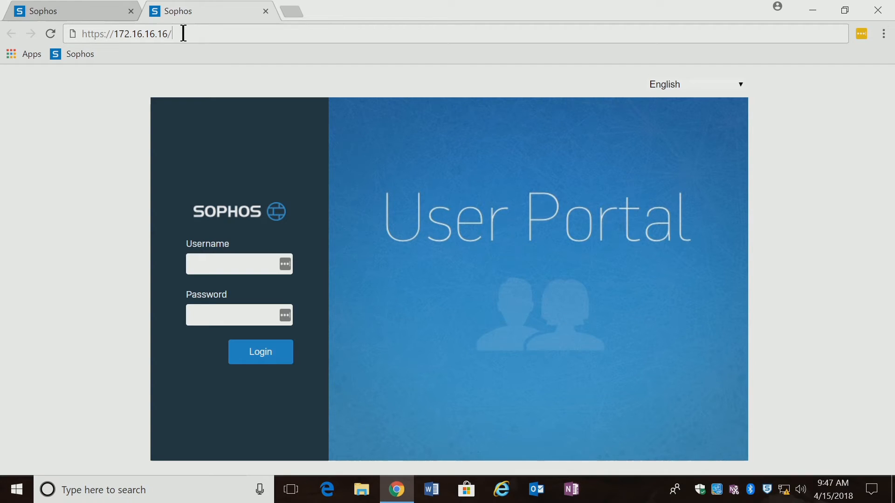
pyautogui.press('Return')
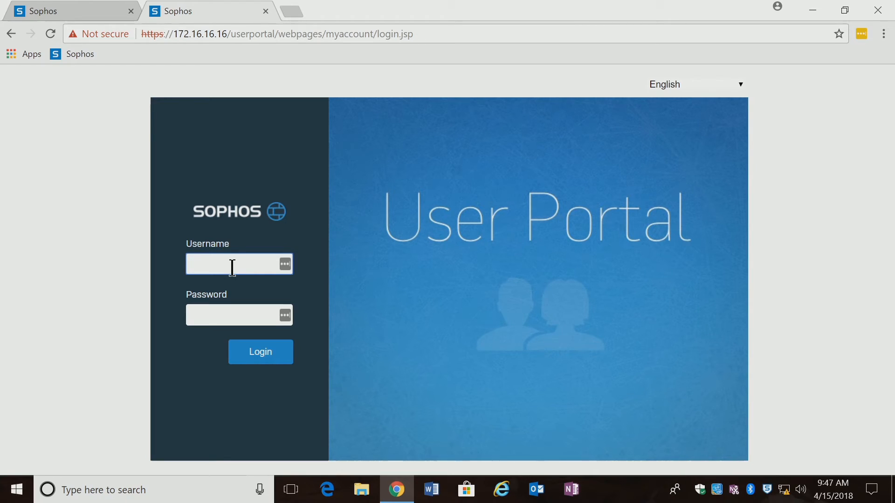
pyautogui.write('test')
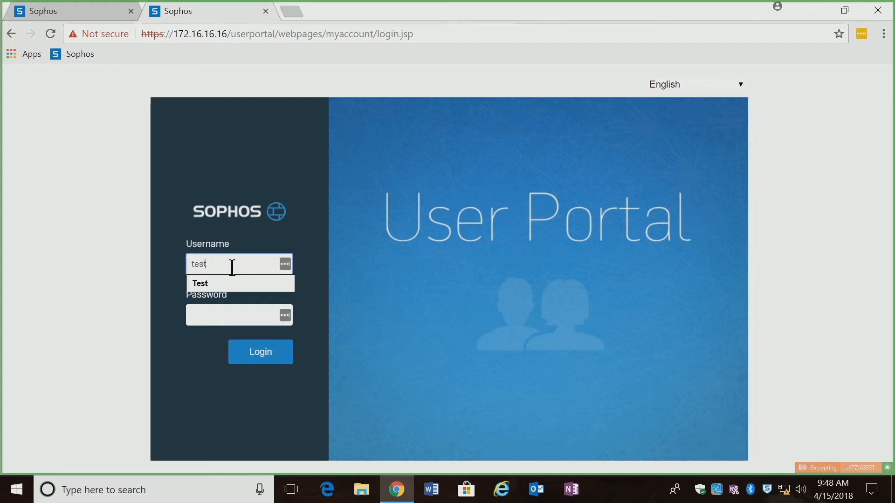
pyautogui.press('Tab')
pyautogui.write('••••••')
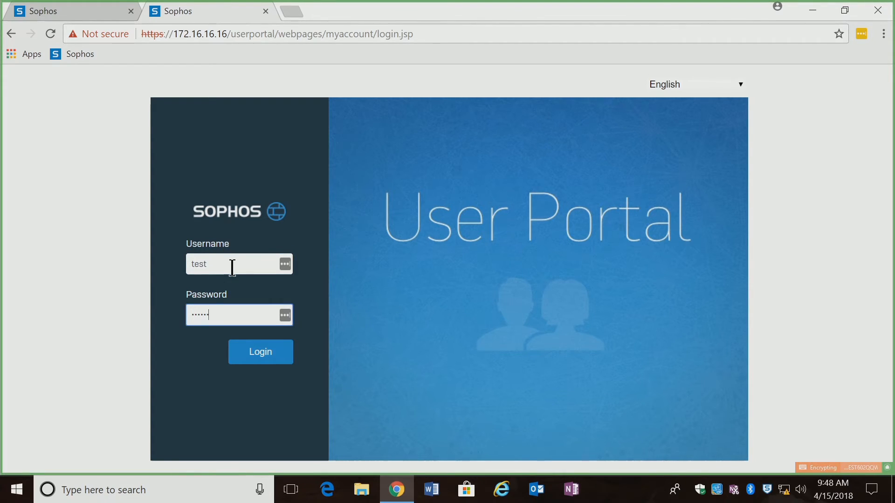
# Submit the test user's credentials to log into the Sophos XG User Portal
pyautogui.click(255, 363)
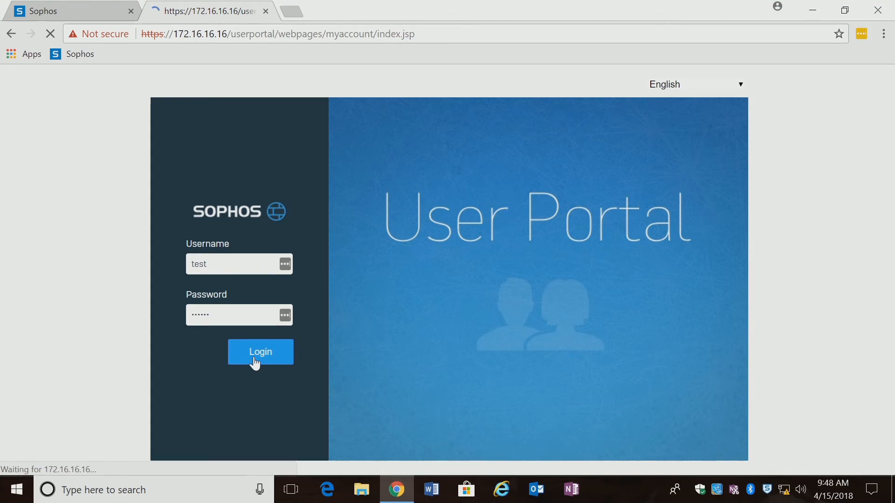